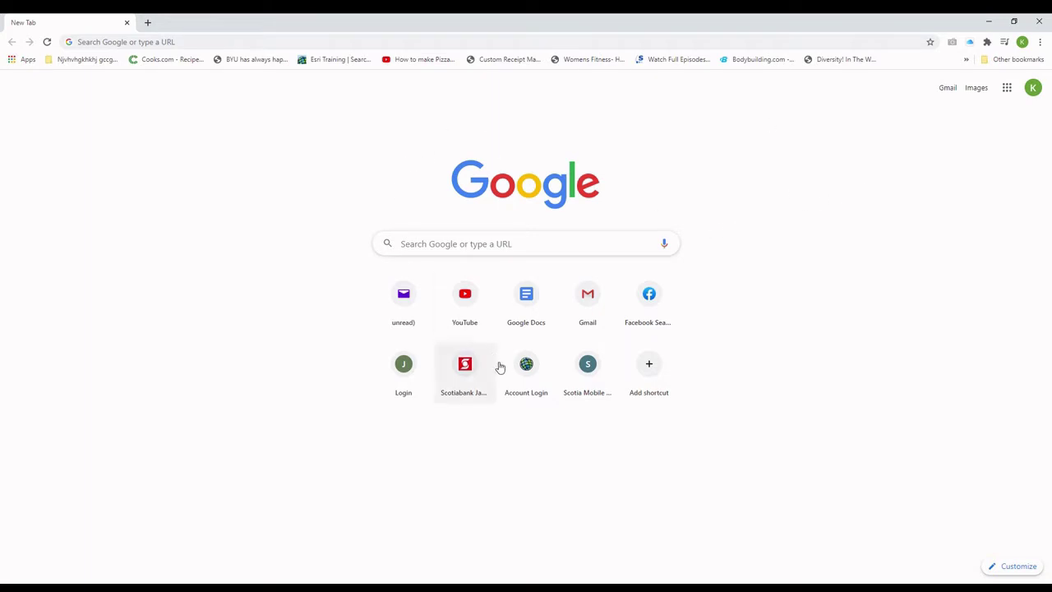
# - Sign in to the ArcGIS Online organisation and open My Content's add-item options
pyautogui.click(532, 369)
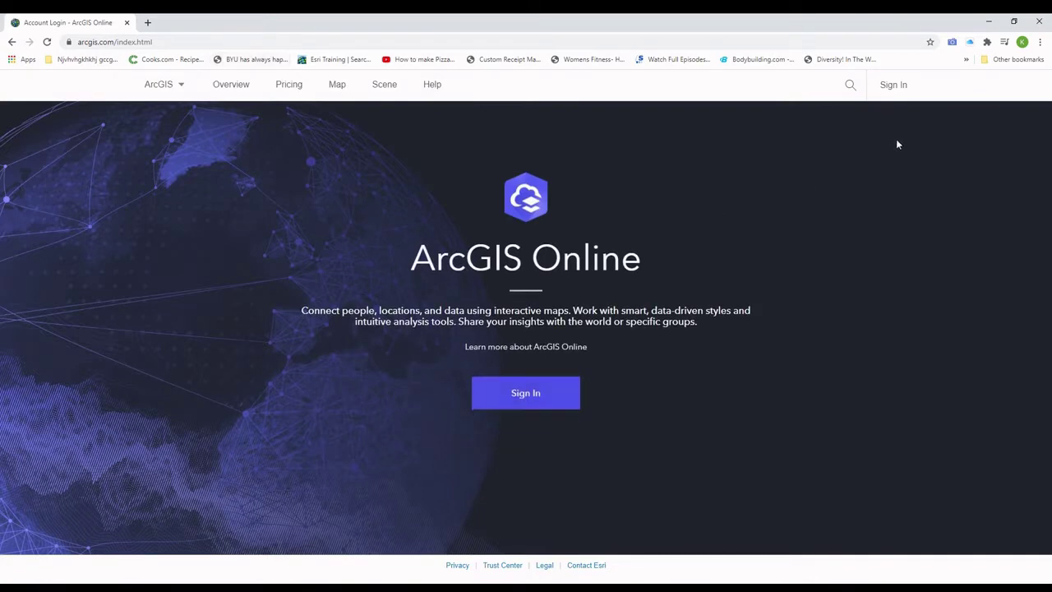
pyautogui.click(891, 87)
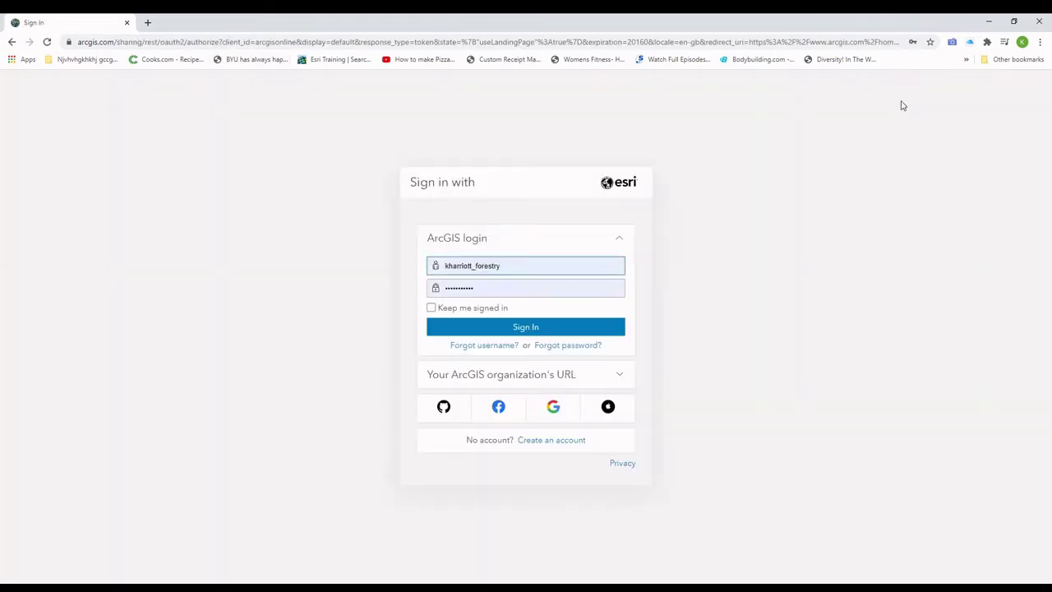
pyautogui.click(552, 328)
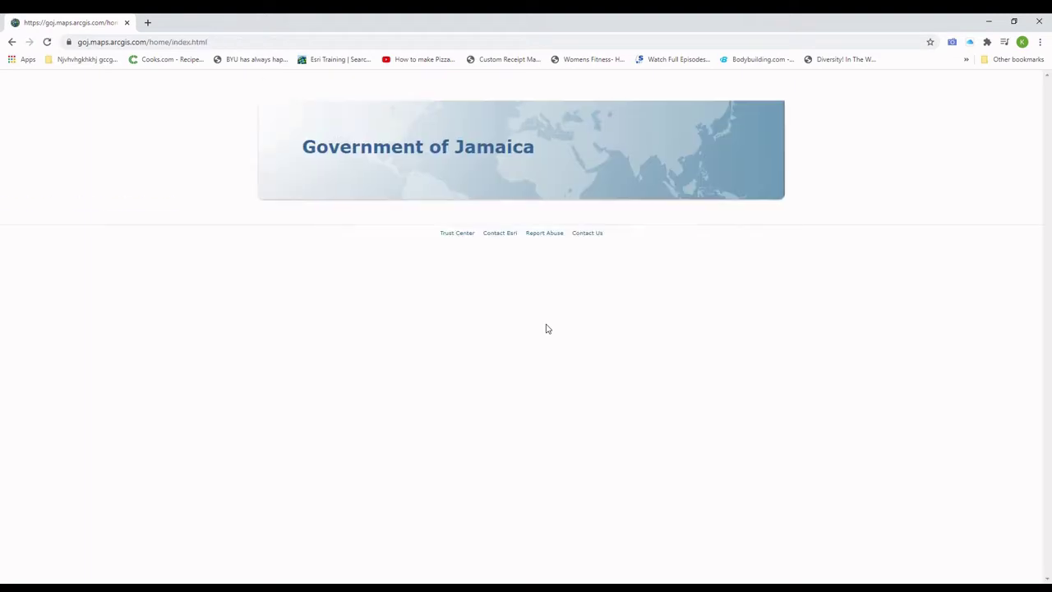
pyautogui.click(418, 90)
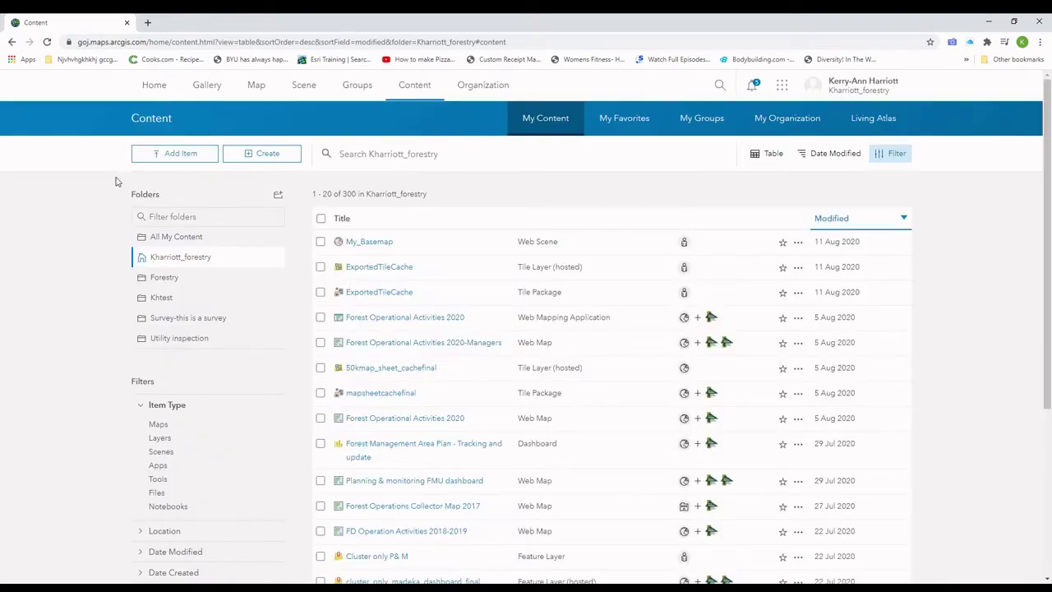
pyautogui.click(175, 156)
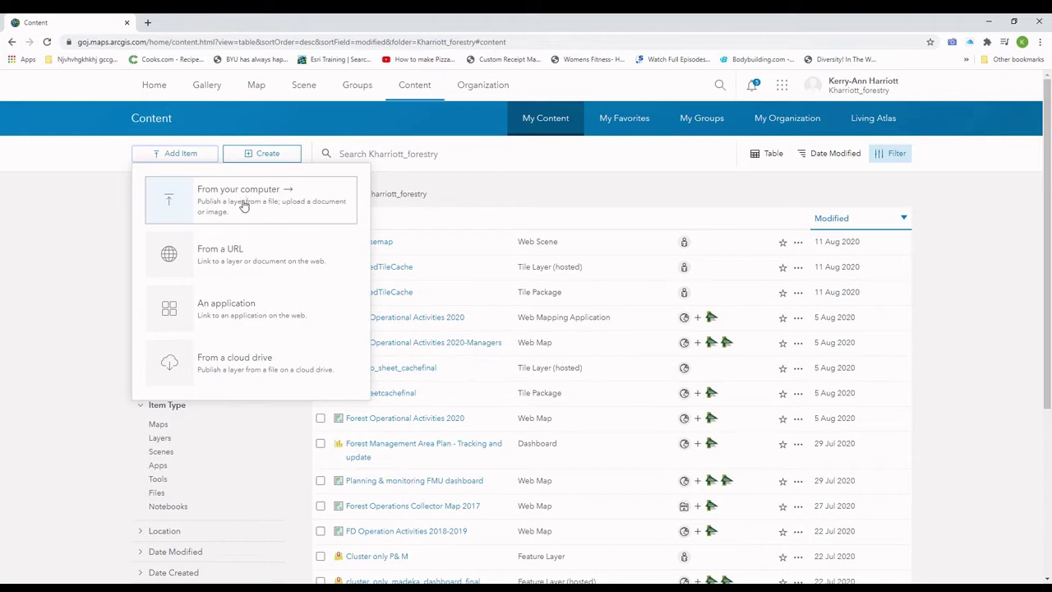
# - Create a feature layer from the General 'Points, lines, and polygons' template
pyautogui.click(267, 155)
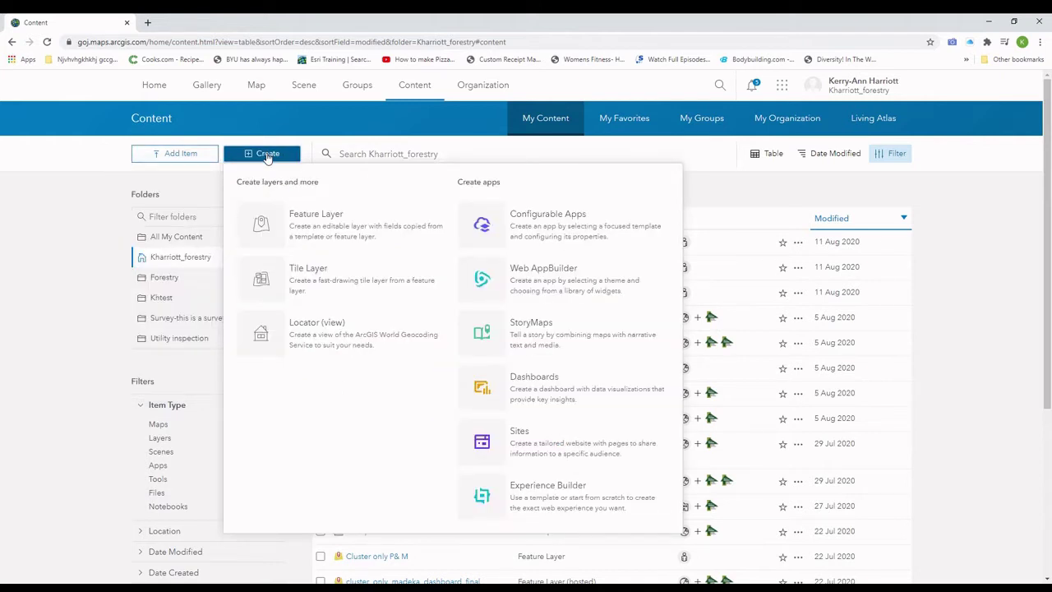
pyautogui.click(346, 236)
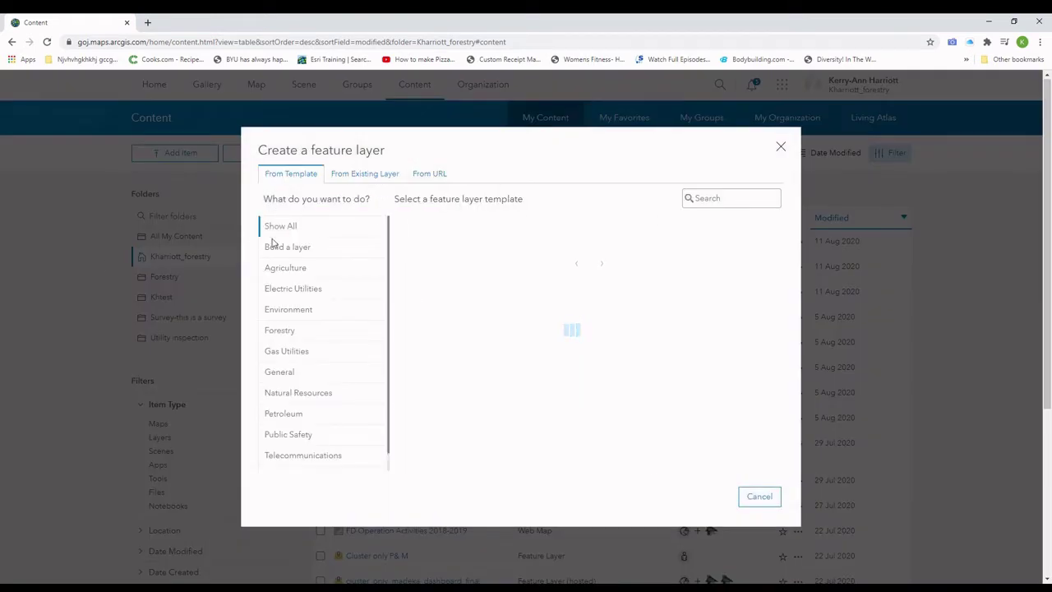
pyautogui.click(279, 374)
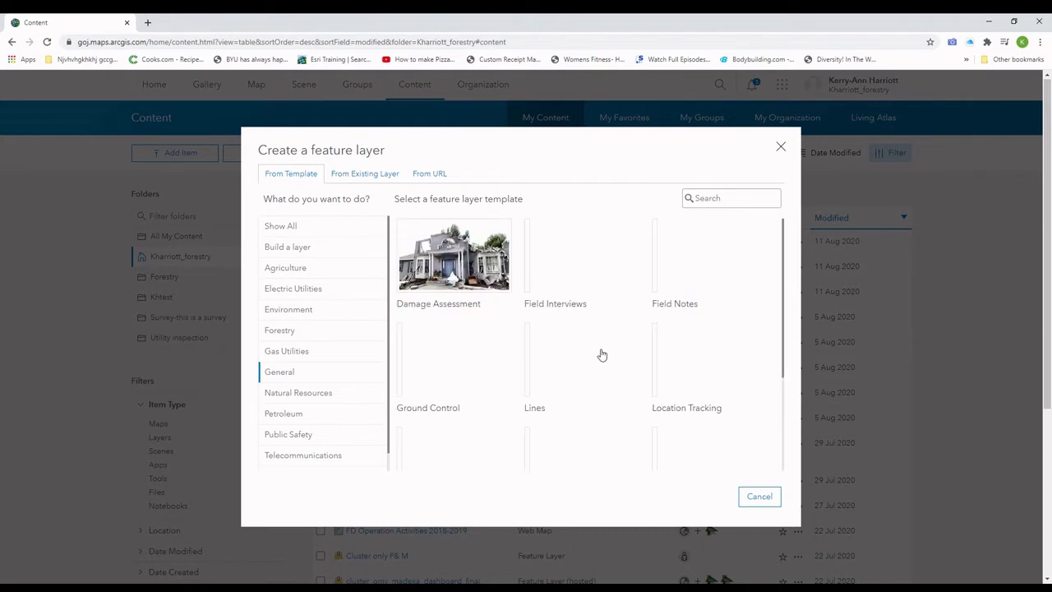
pyautogui.scroll(-1, 597, 343)
pyautogui.scroll(-1, 598, 344)
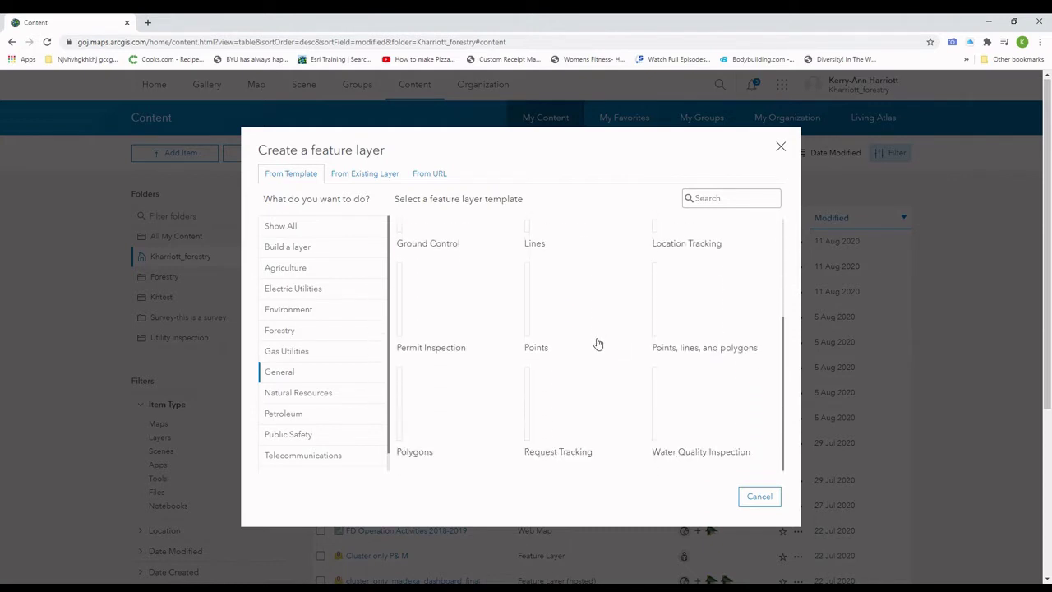
pyautogui.click(683, 320)
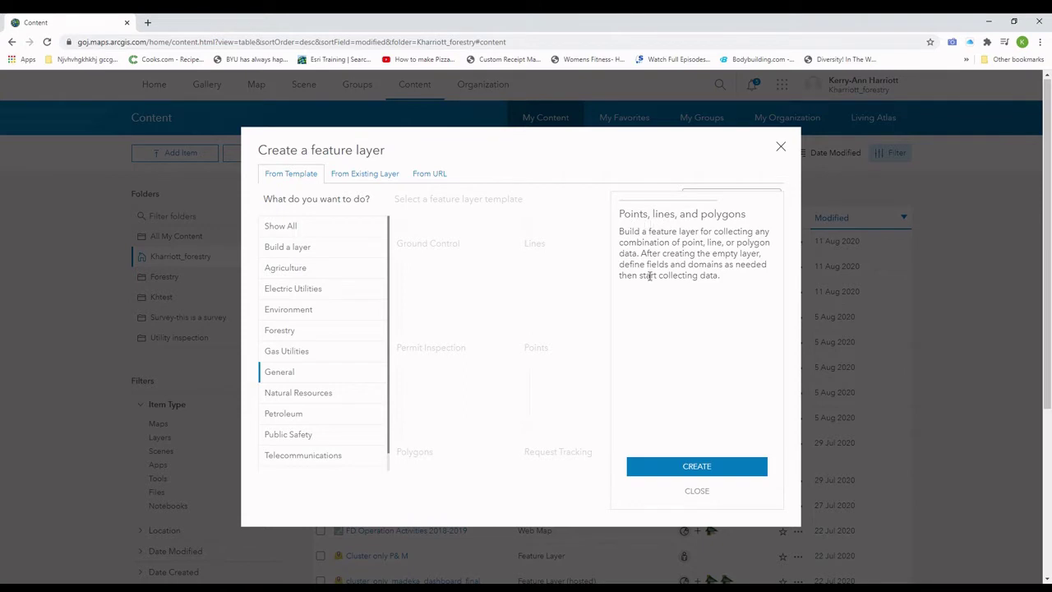
pyautogui.click(704, 472)
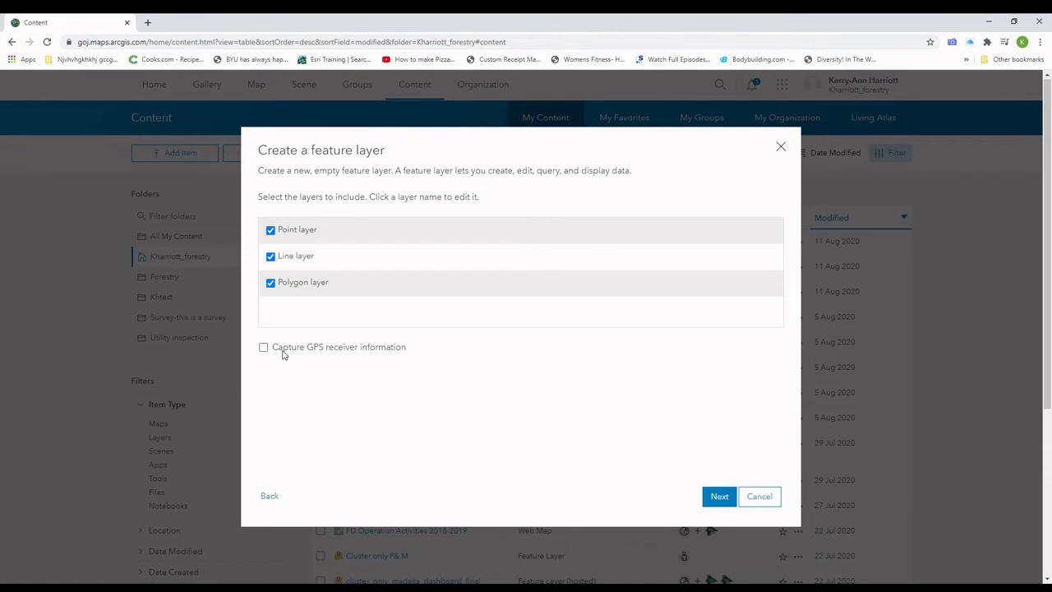
# - Keep all three layers and frame Jamaica as the extent (-79.306 to -75.087, 17.581 to 18.938)
pyautogui.click(719, 497)
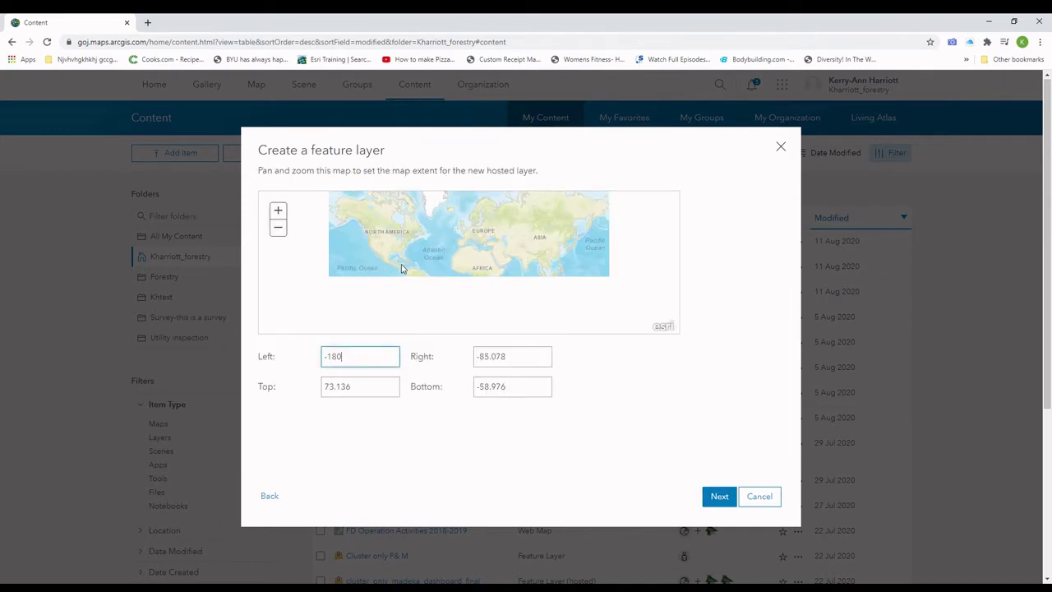
pyautogui.scroll(2, 396, 263)
pyautogui.scroll(1, 405, 261)
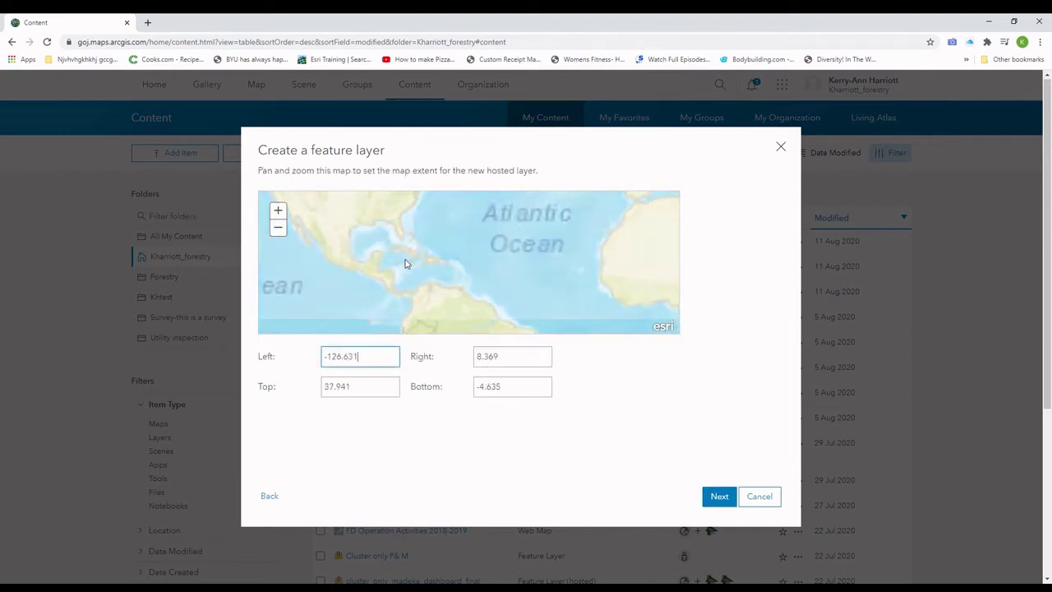
pyautogui.scroll(2, 408, 267)
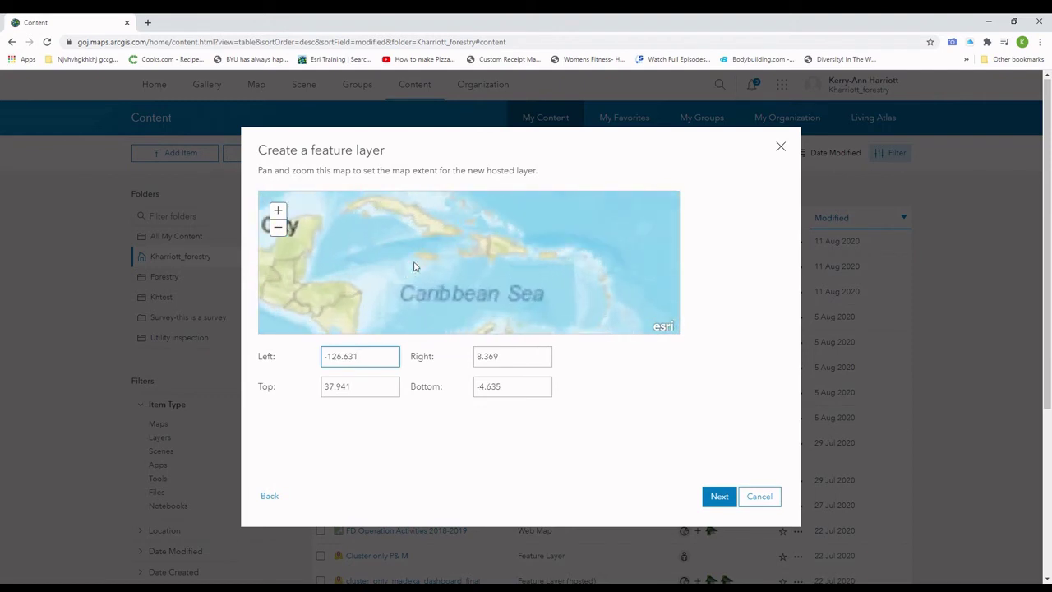
pyautogui.scroll(2, 426, 253)
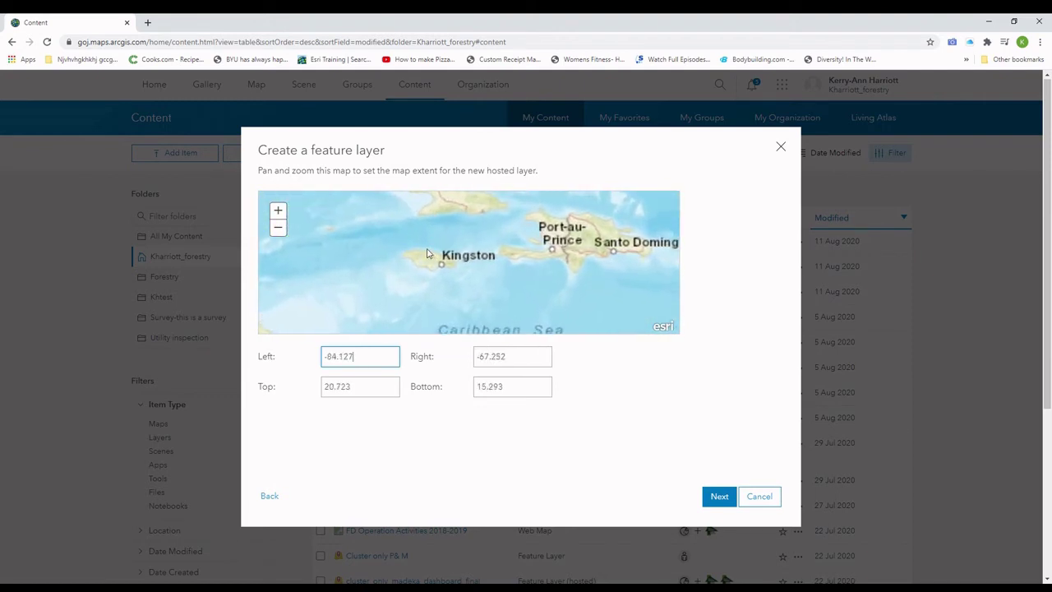
pyautogui.scroll(1, 404, 254)
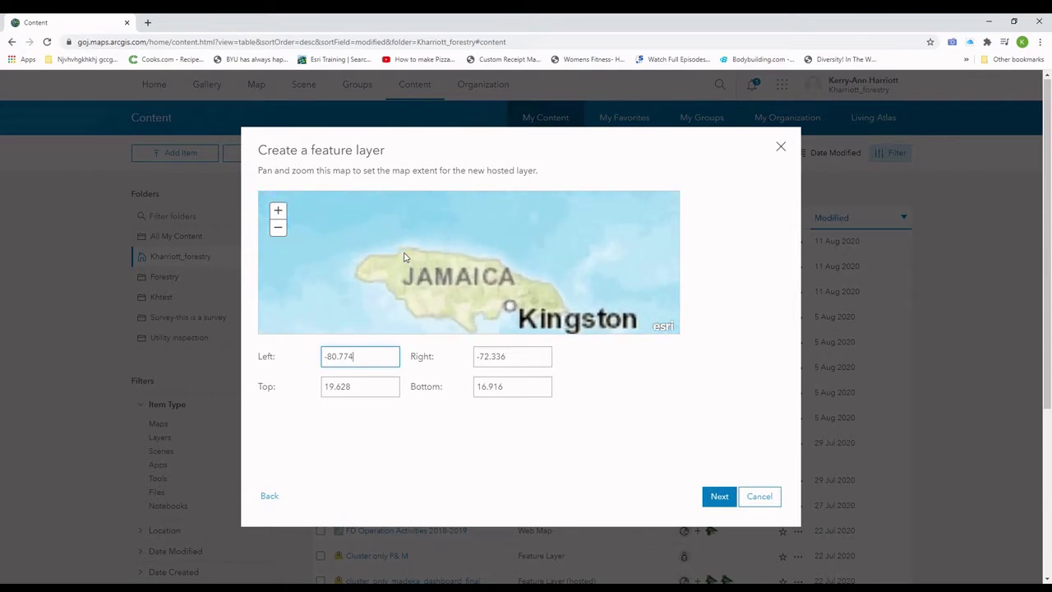
pyautogui.moveTo(465, 252); pyautogui.dragTo(470, 236)
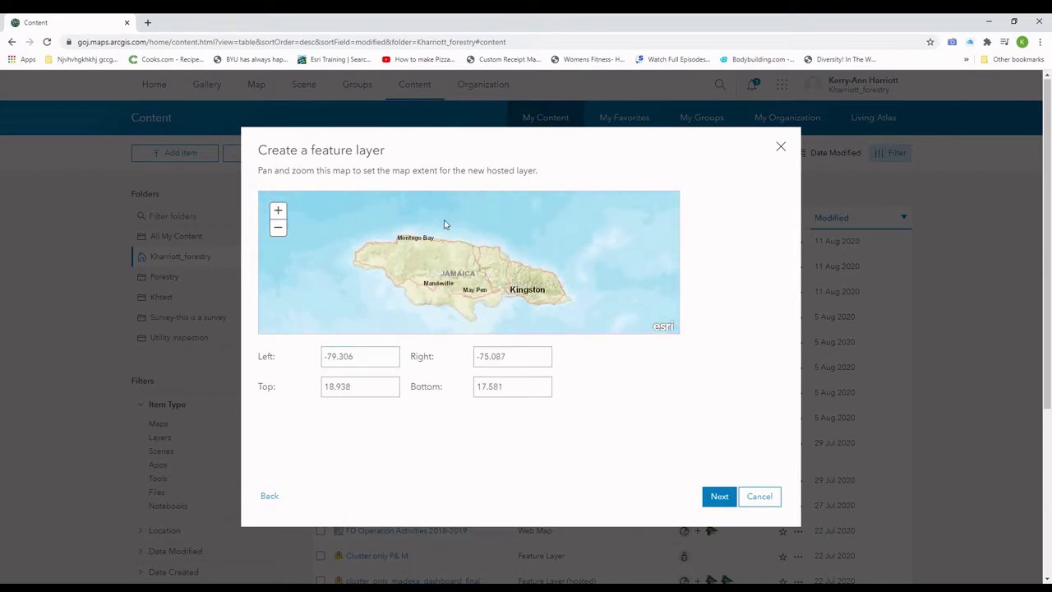
pyautogui.click(720, 498)
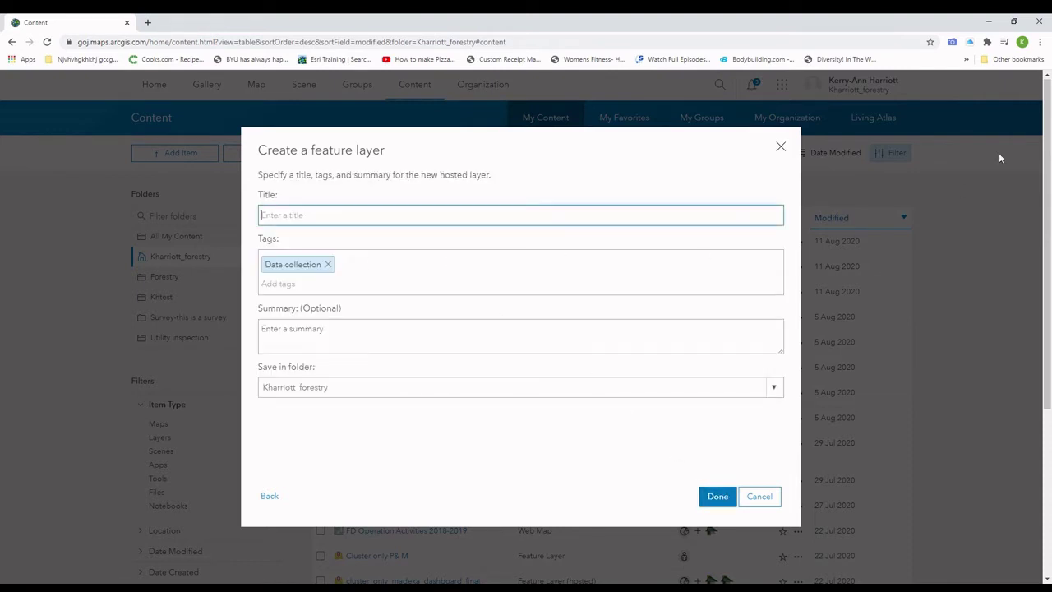
# - Title the layer 'LayersforEdit', summarise it as layers for field editing, and create it
pyautogui.write('LayersforEdit')
pyautogui.click(350, 341)
pyautogui.write('These are the layers to be edited')
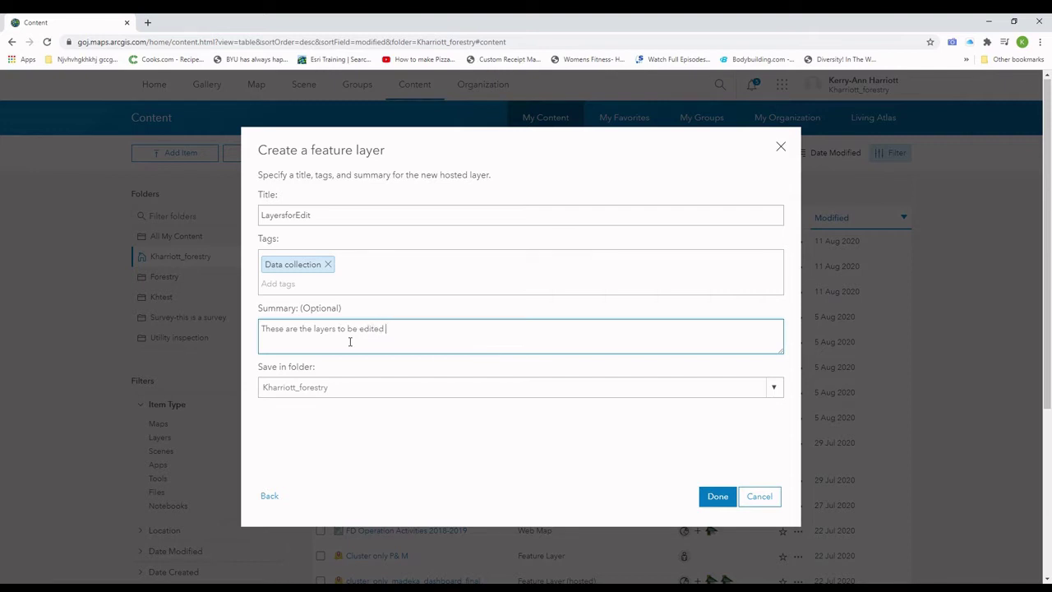
pyautogui.write('the field')
pyautogui.click(716, 498)
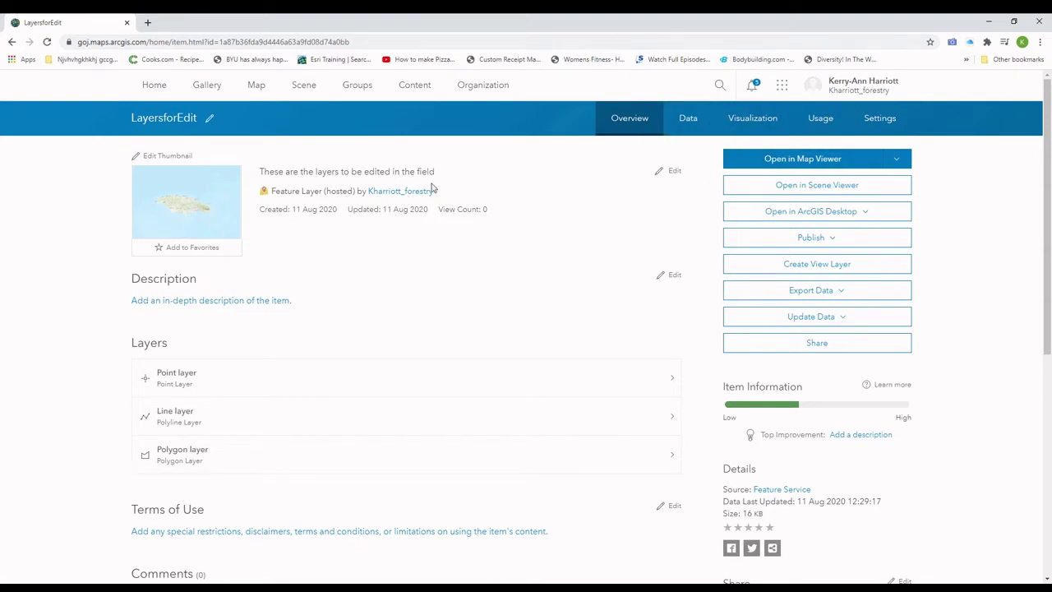
# - Go to the Point layer's Data > Fields list and begin adding a field
pyautogui.click(204, 388)
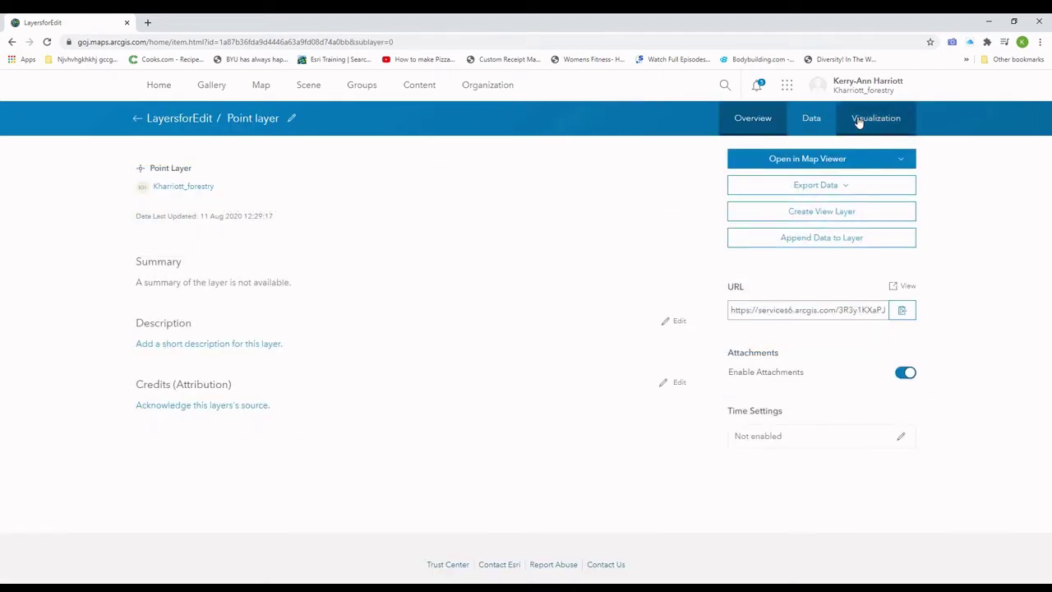
pyautogui.click(821, 124)
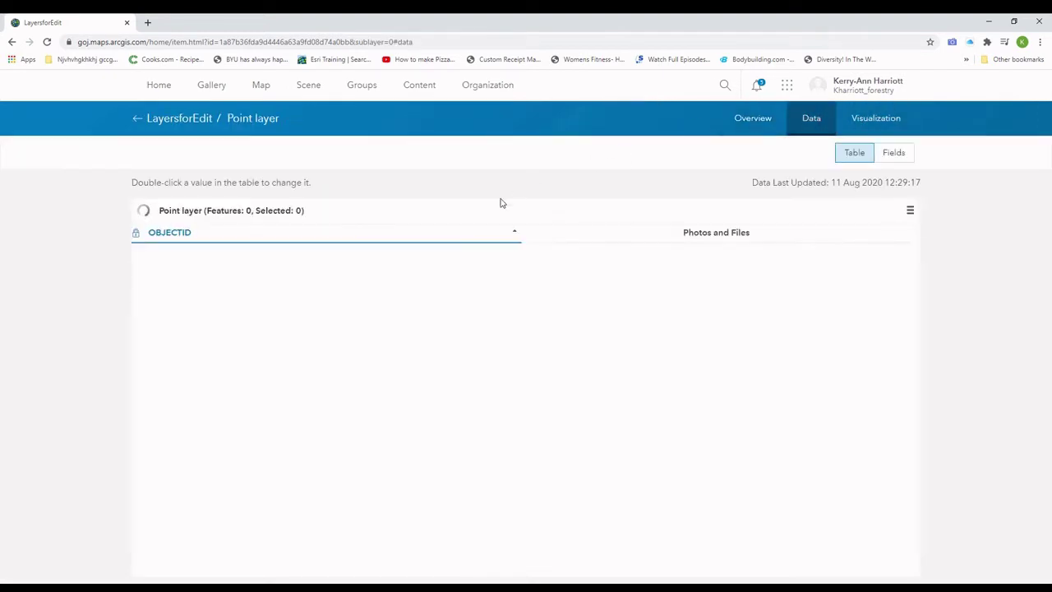
pyautogui.click(894, 155)
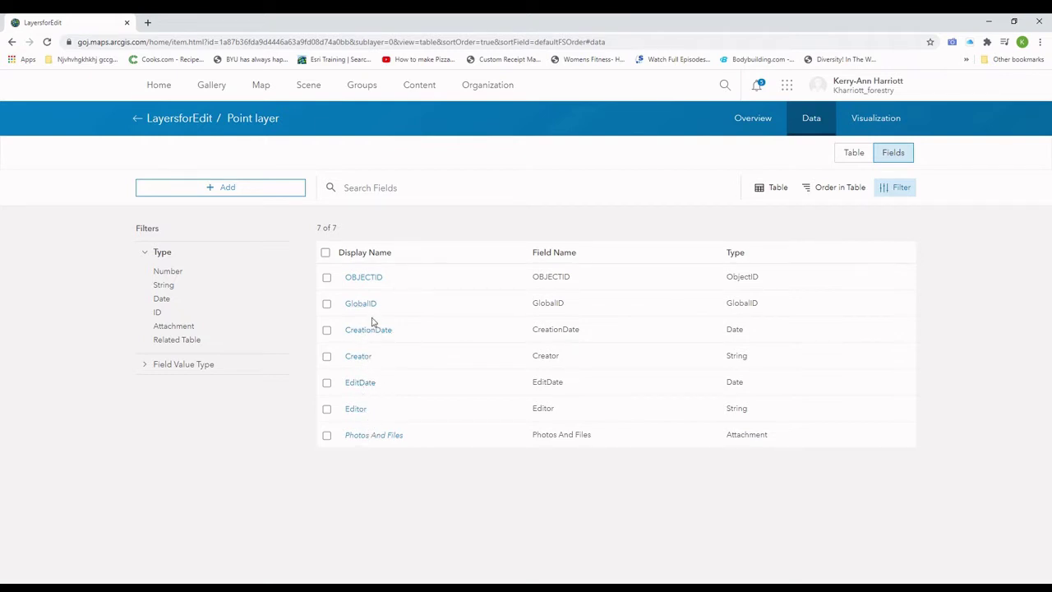
pyautogui.click(214, 191)
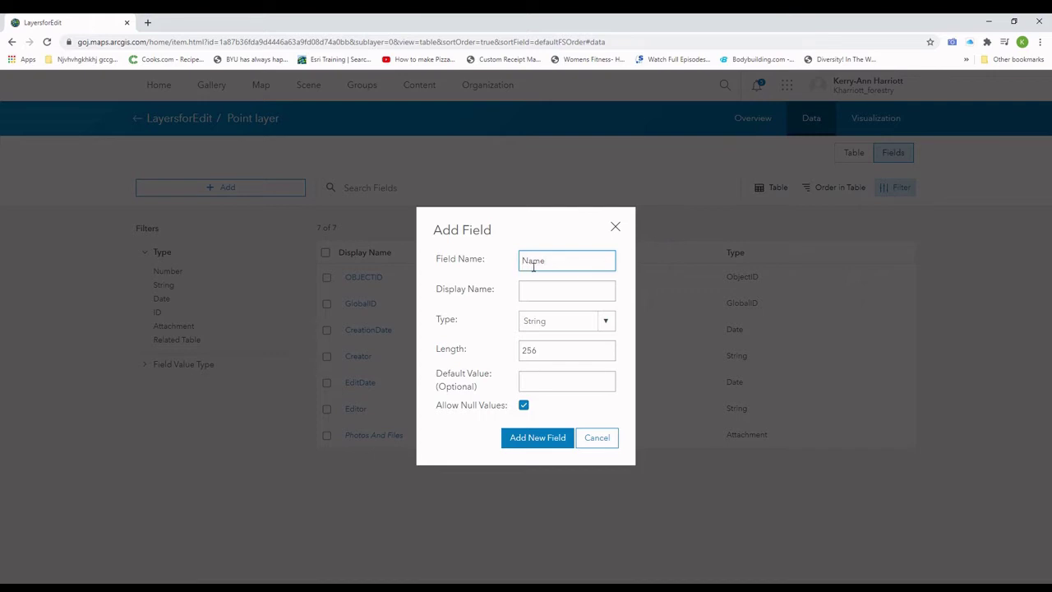
# - Add a Feature_Name field with display name 'Feature Name' to the Point layer
pyautogui.write('Feature_')
pyautogui.moveTo(585, 267); pyautogui.dragTo(519, 262)
pyautogui.hotkey('ctrl', 'c')
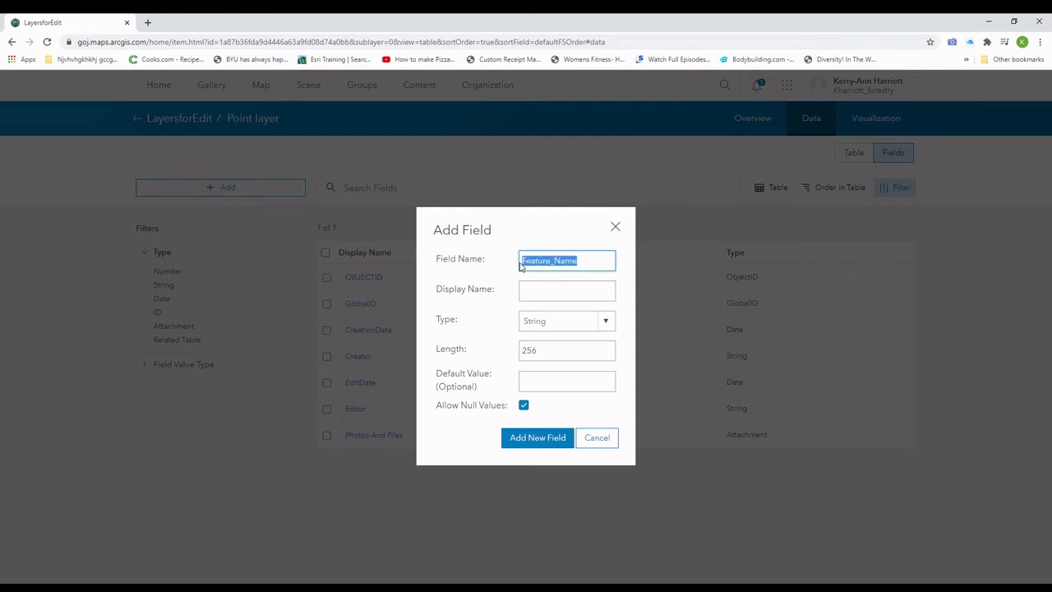
pyautogui.click(547, 296)
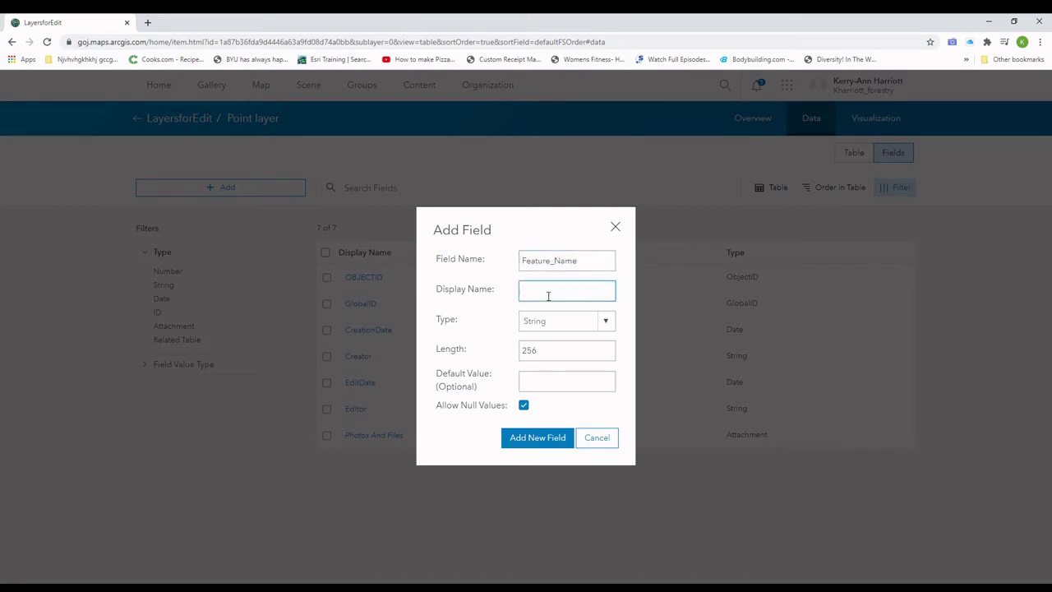
pyautogui.hotkey('ctrl', 'v')
pyautogui.press('BackSpace')
pyautogui.click(522, 441)
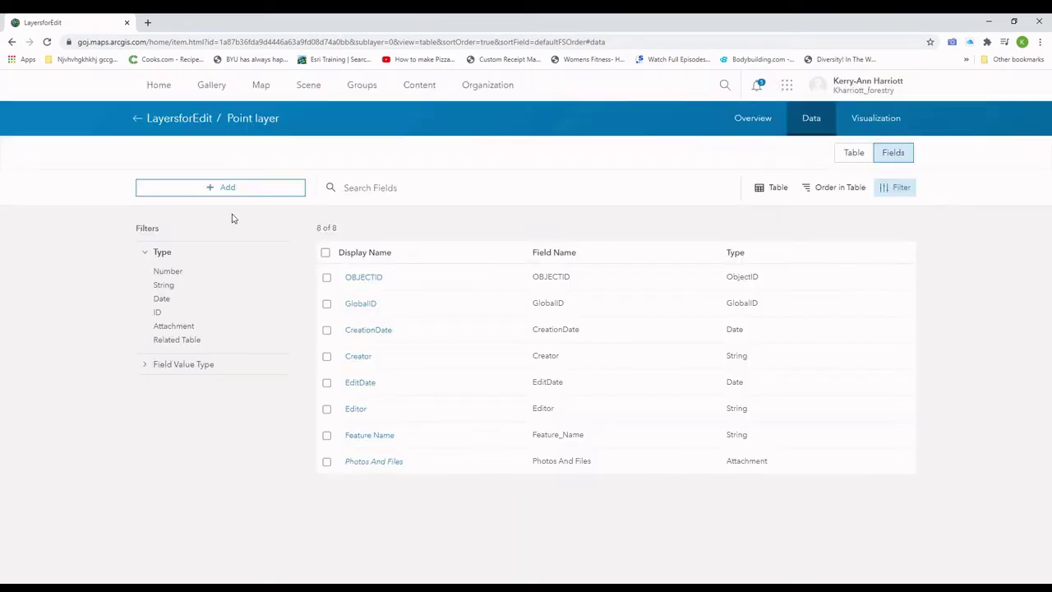
# - Add a String field 'Comments' with display name 'Comment' to the Point layer
pyautogui.click(233, 190)
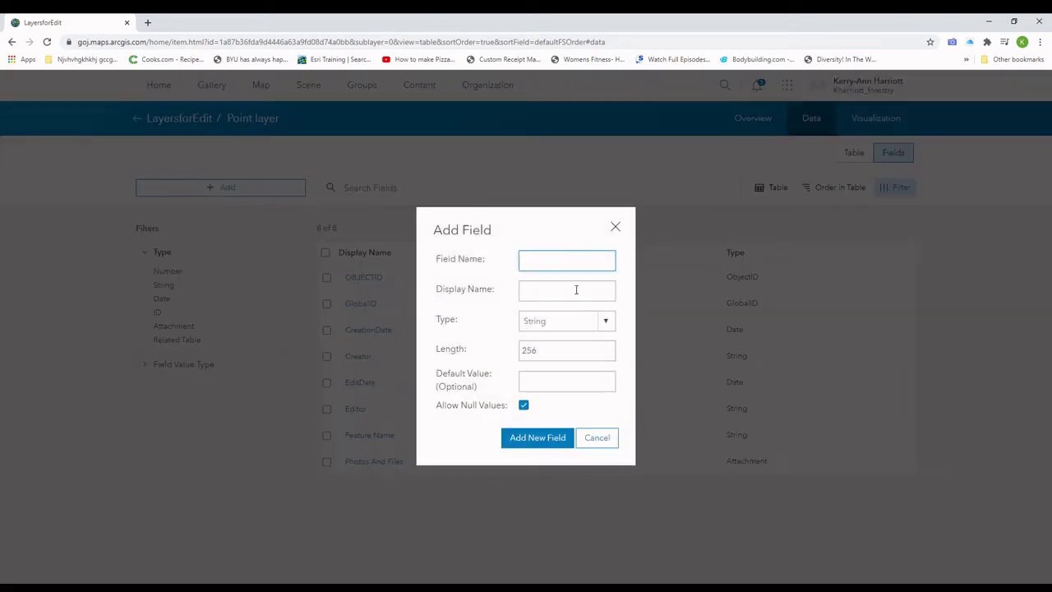
pyautogui.write('Comments')
pyautogui.click(576, 289)
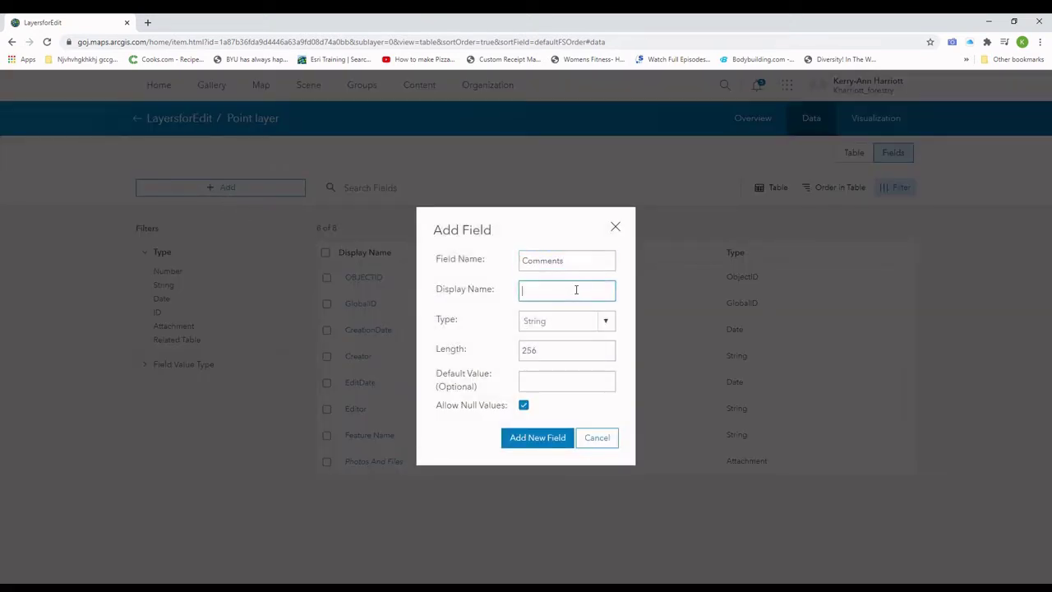
pyautogui.write('Comment')
pyautogui.click(542, 440)
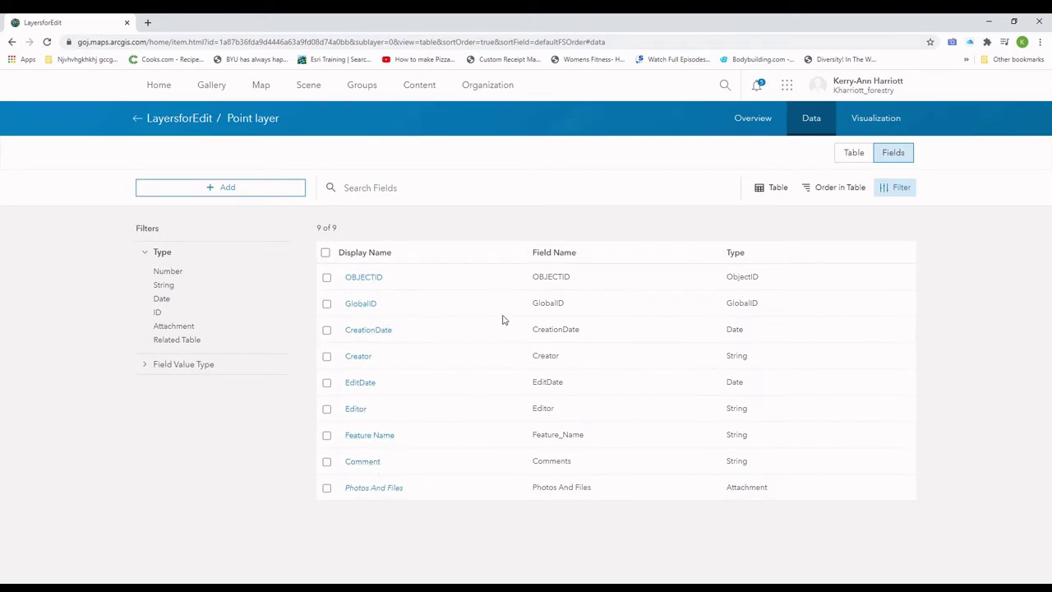
# - Add the Comments field, displayed as Comment, to the Line layer and go back to LayersforEdit
pyautogui.click(141, 123)
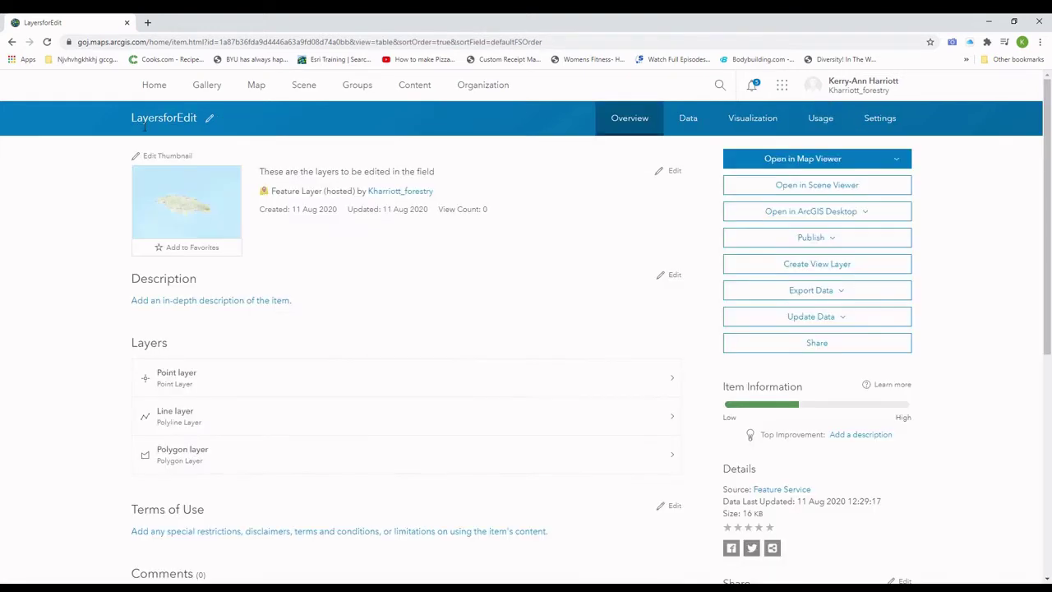
pyautogui.click(206, 420)
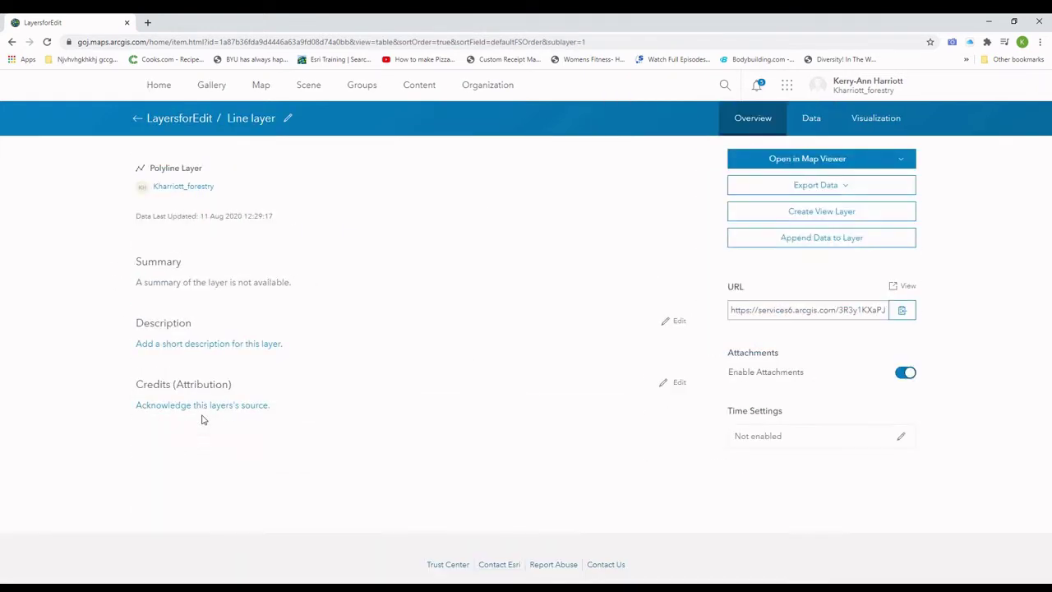
pyautogui.click(813, 119)
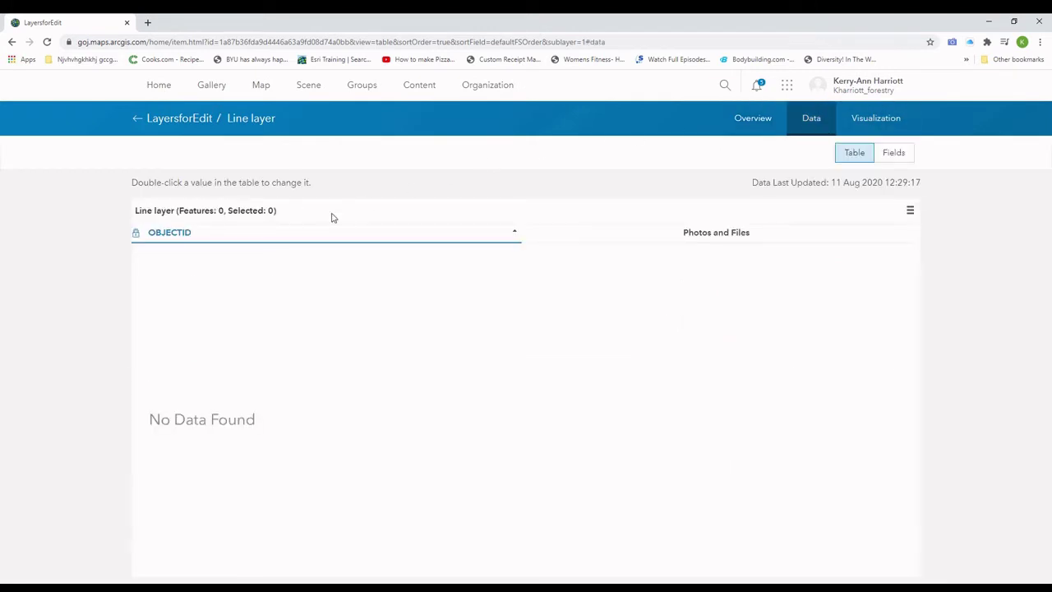
pyautogui.click(894, 153)
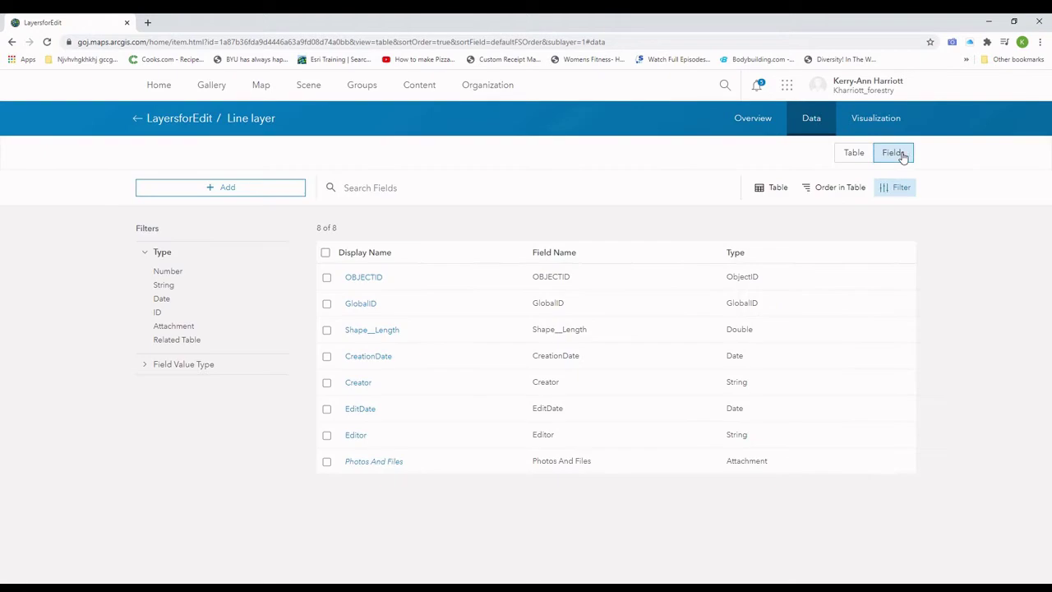
pyautogui.click(240, 186)
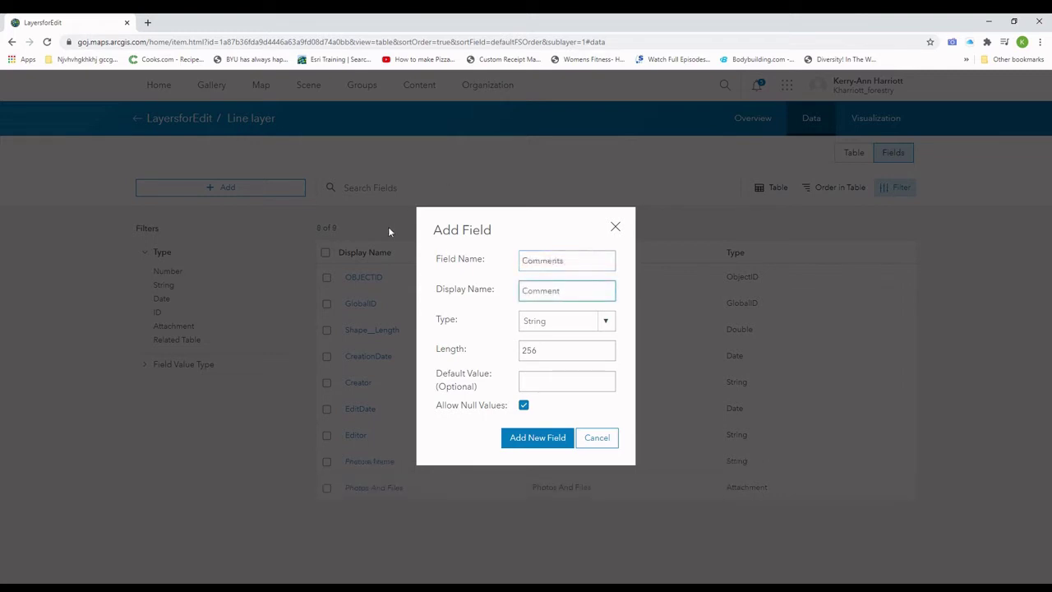
pyautogui.click(526, 443)
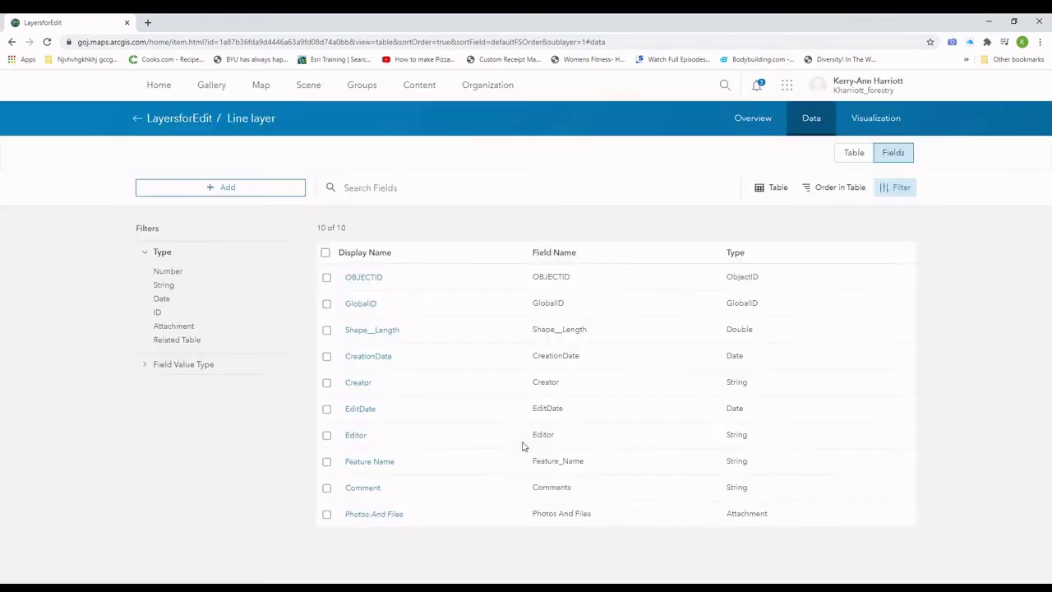
pyautogui.click(144, 121)
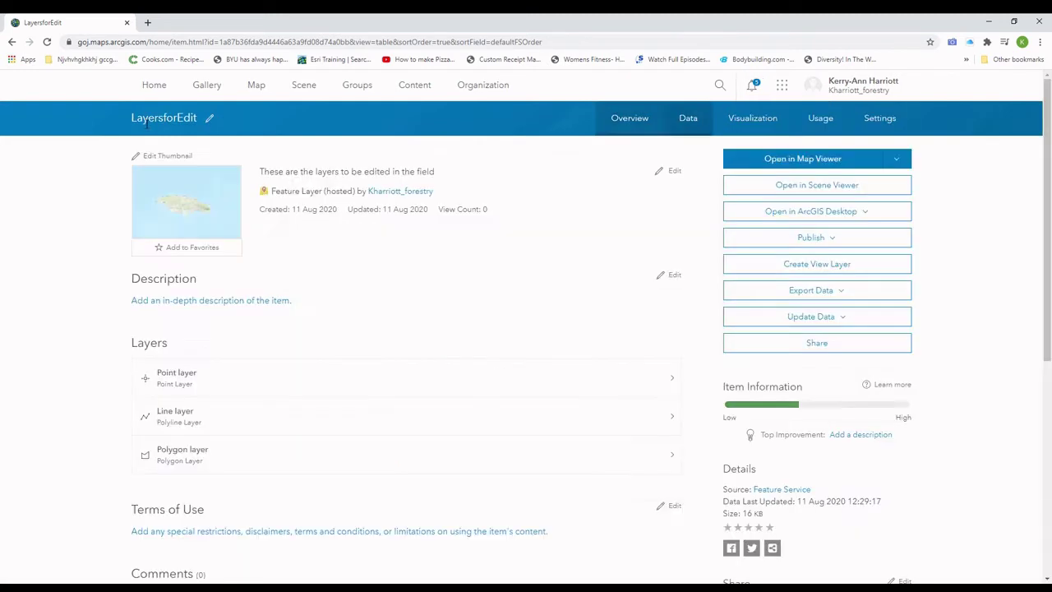
# - Add the Comments/Comment String field to the Polygon layer and go back to LayersforEdit
pyautogui.click(206, 457)
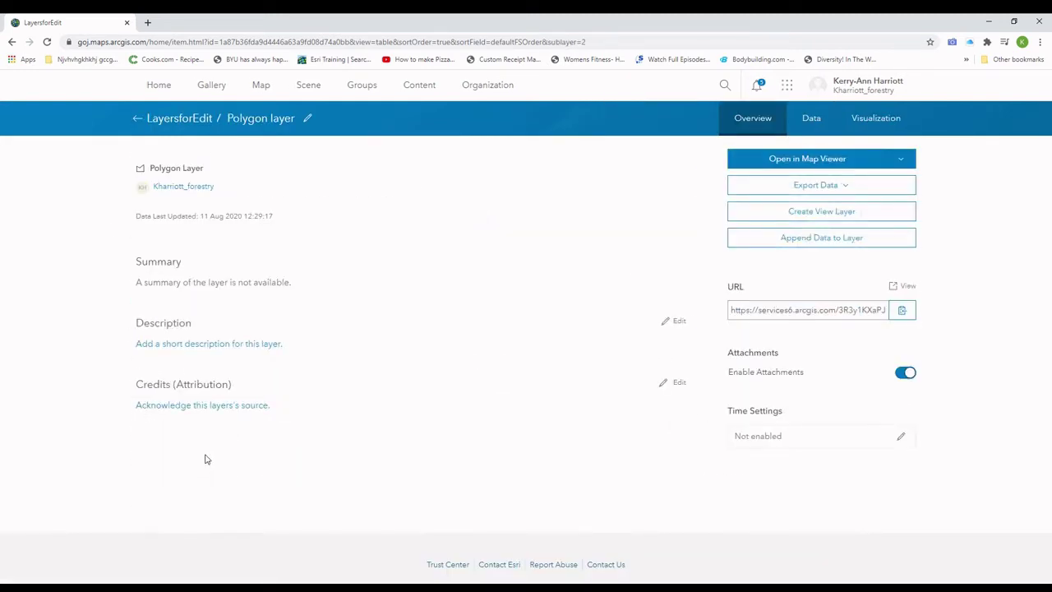
pyautogui.click(823, 124)
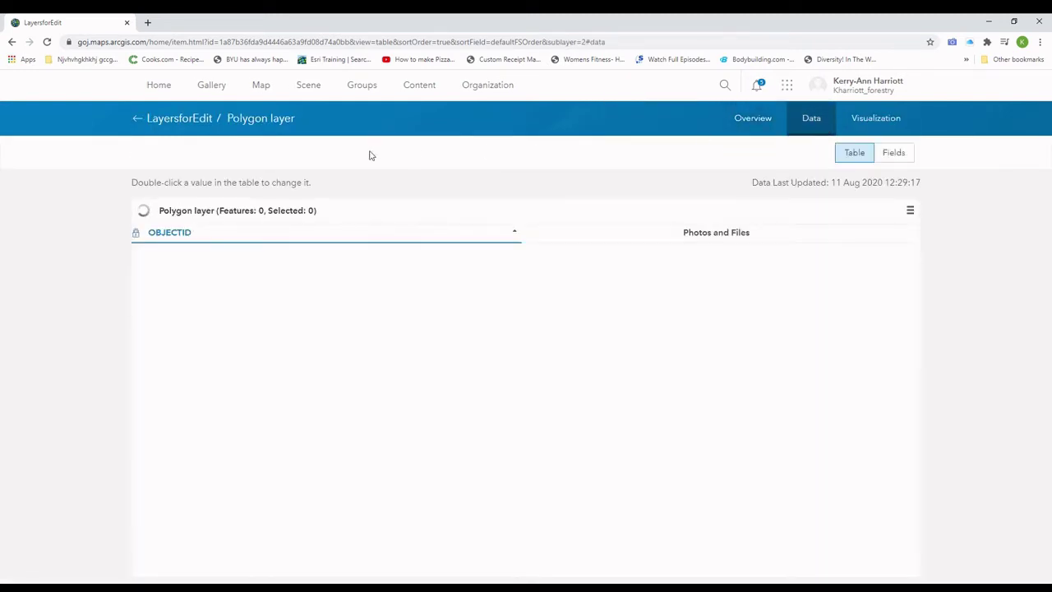
pyautogui.click(893, 155)
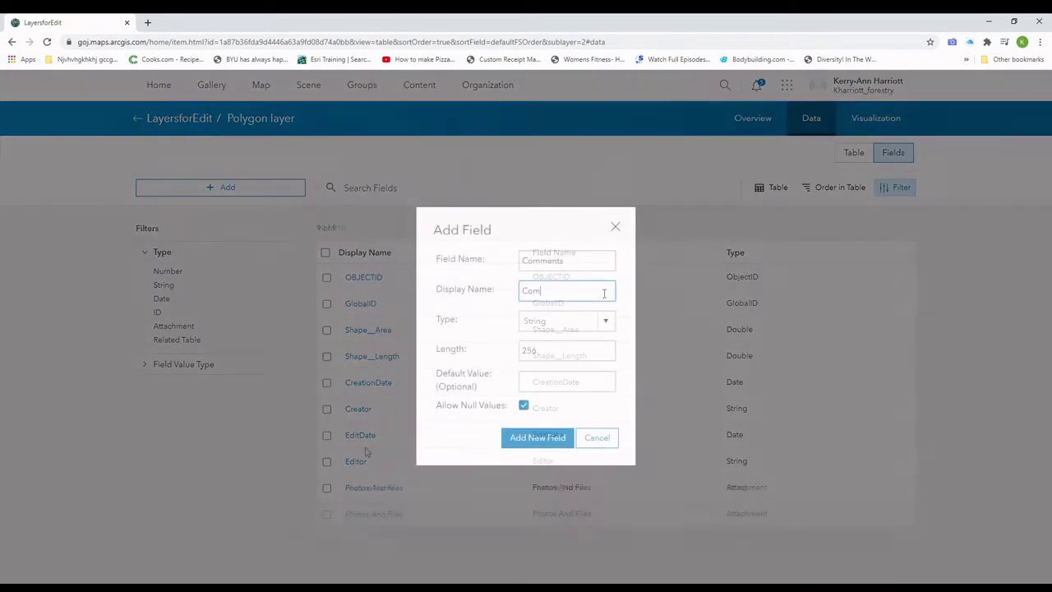
pyautogui.write('nt')
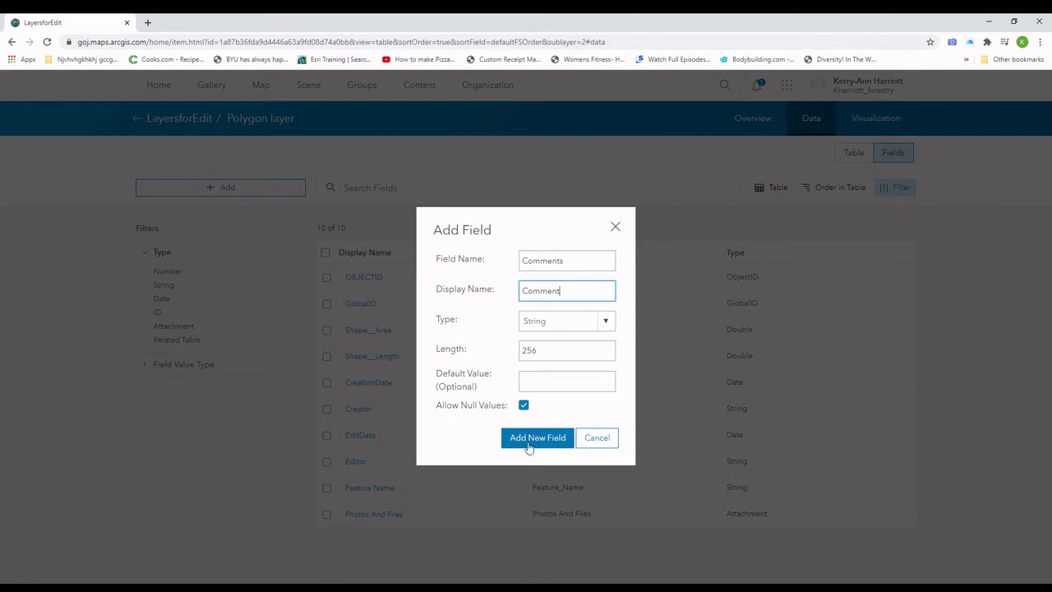
pyautogui.click(529, 440)
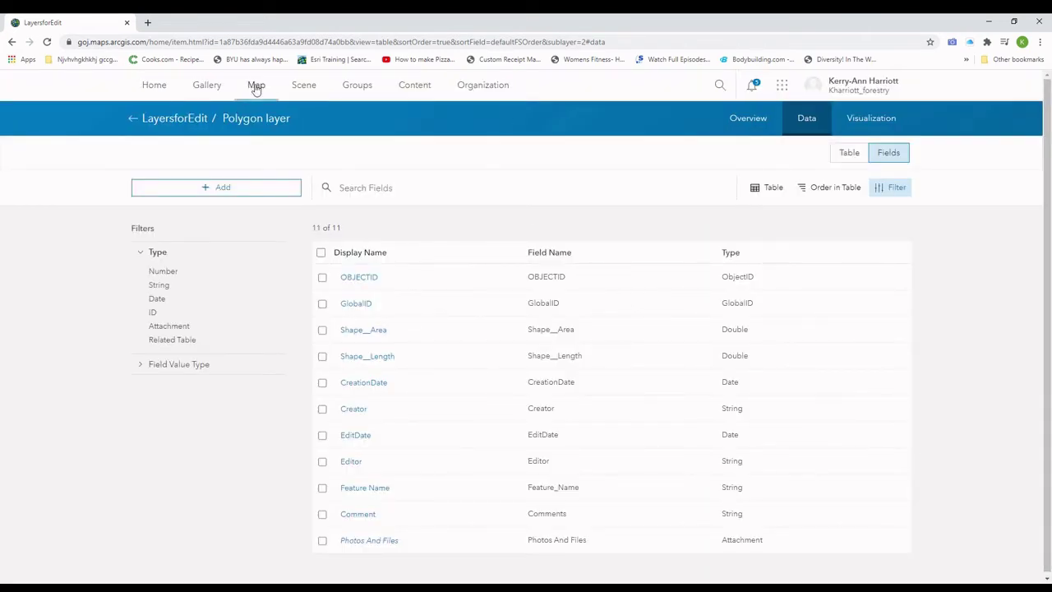
pyautogui.click(167, 121)
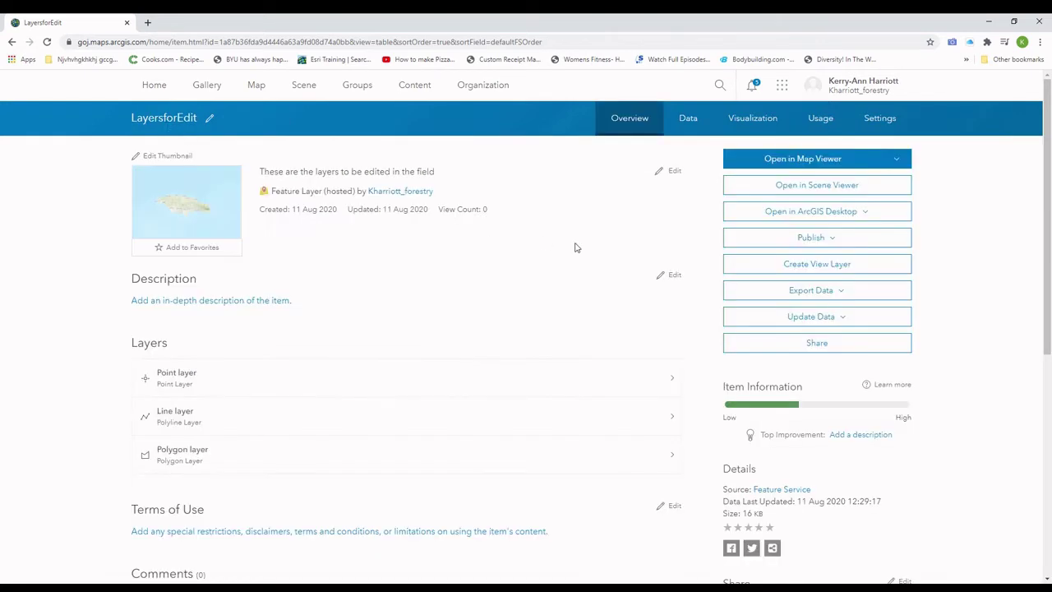
# - Open LayersforEdit in Map Viewer
pyautogui.click(839, 160)
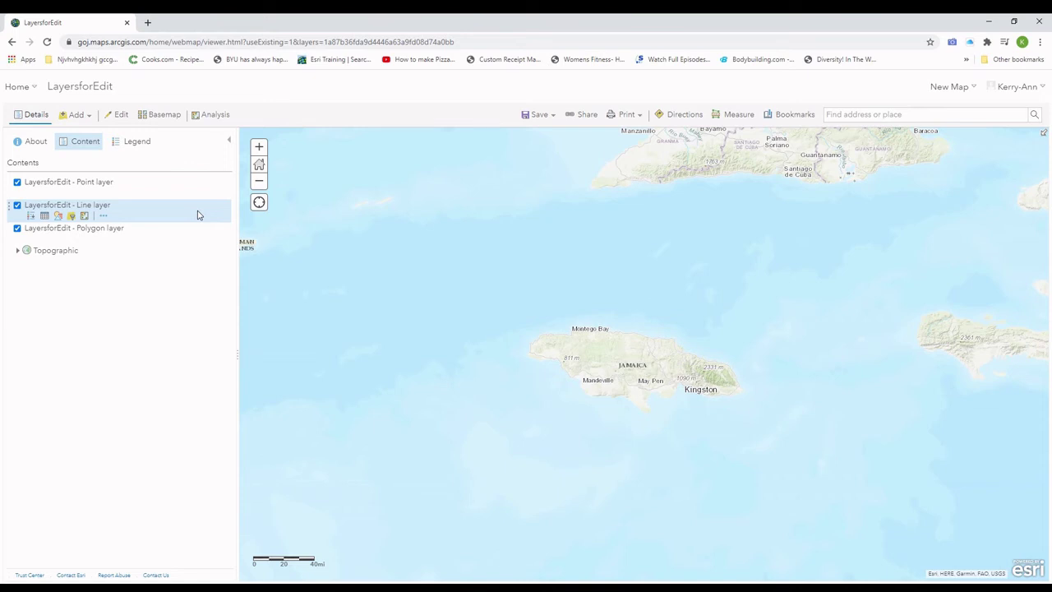
# - Rename 'LayersforEdit - Point layer' to 'Point layer'
pyautogui.click(116, 192)
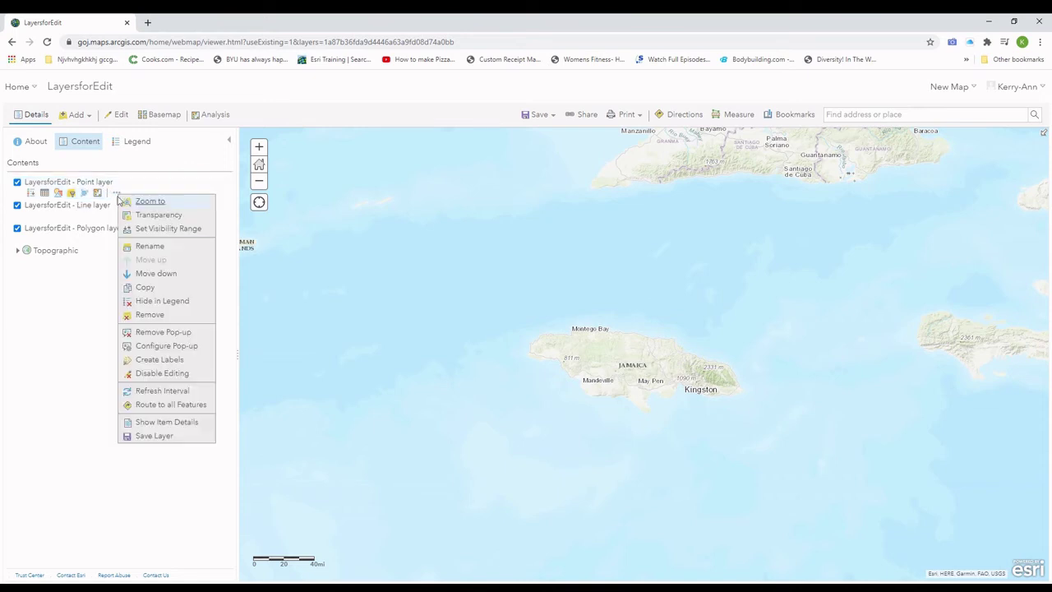
pyautogui.click(150, 246)
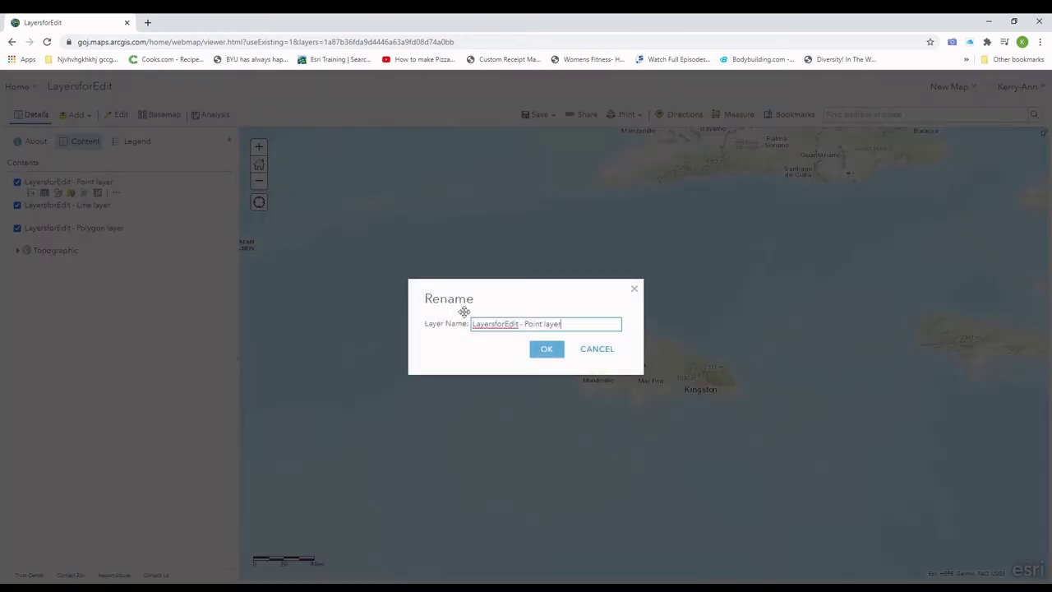
pyautogui.moveTo(524, 324); pyautogui.dragTo(466, 326)
pyautogui.press('BackSpace')
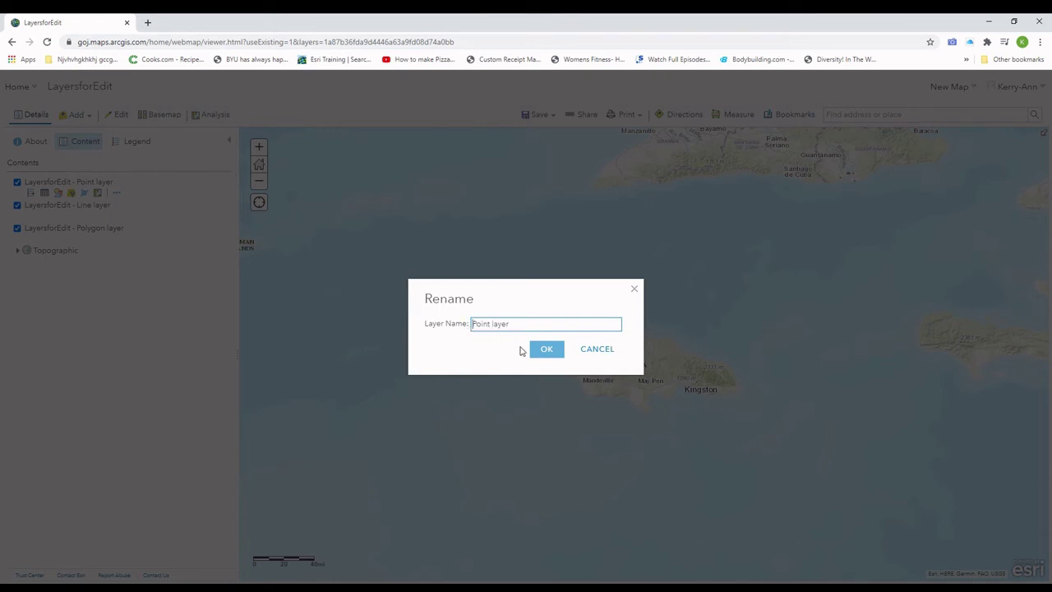
pyautogui.click(545, 350)
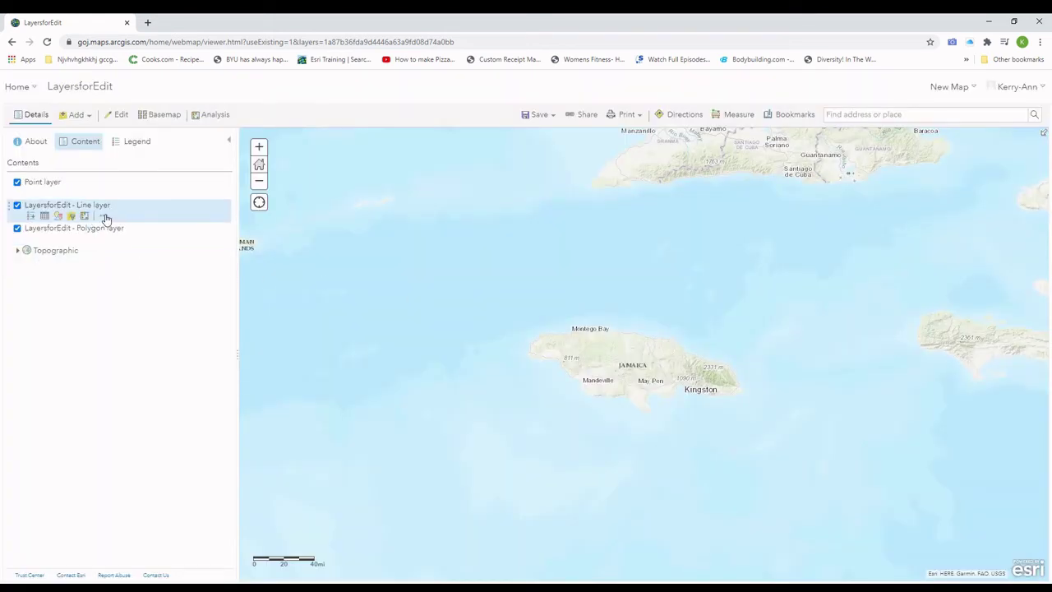
# - Rename 'LayersforEdit - Line layer' to 'Line layer'
pyautogui.click(102, 216)
pyautogui.click(141, 273)
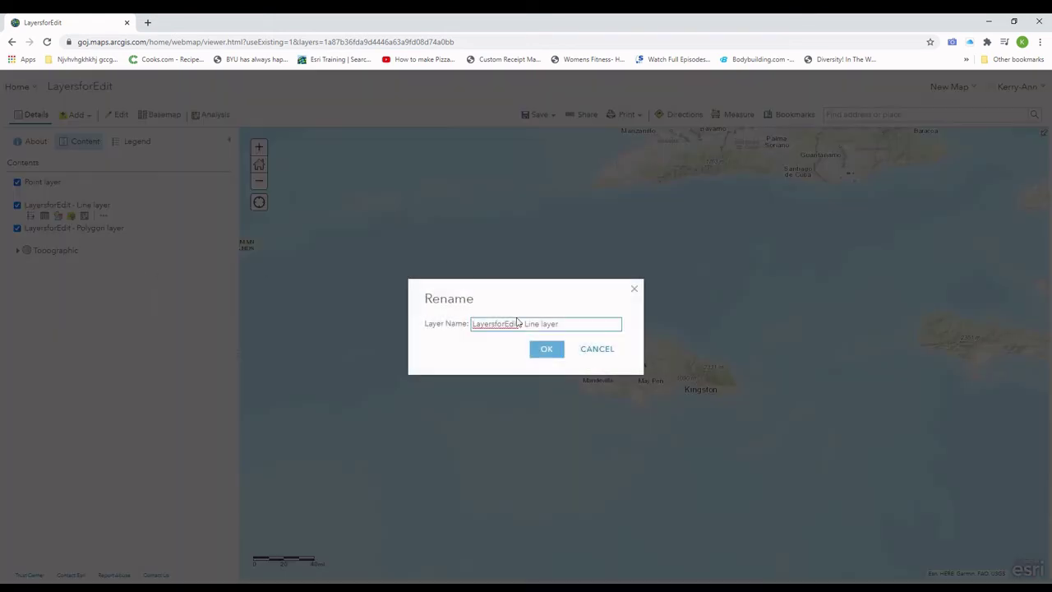
pyautogui.moveTo(528, 330); pyautogui.dragTo(457, 334)
pyautogui.press('BackSpace')
pyautogui.click(547, 348)
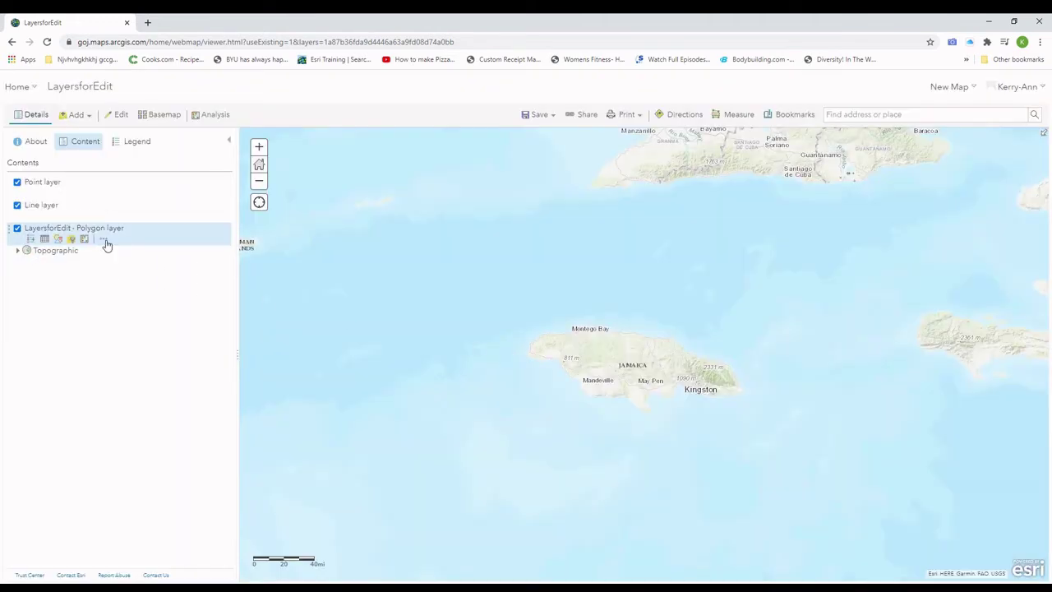
# - Rename 'LayersforEdit - Polygon layer' to 'Polygon layer'
pyautogui.click(104, 240)
pyautogui.click(137, 292)
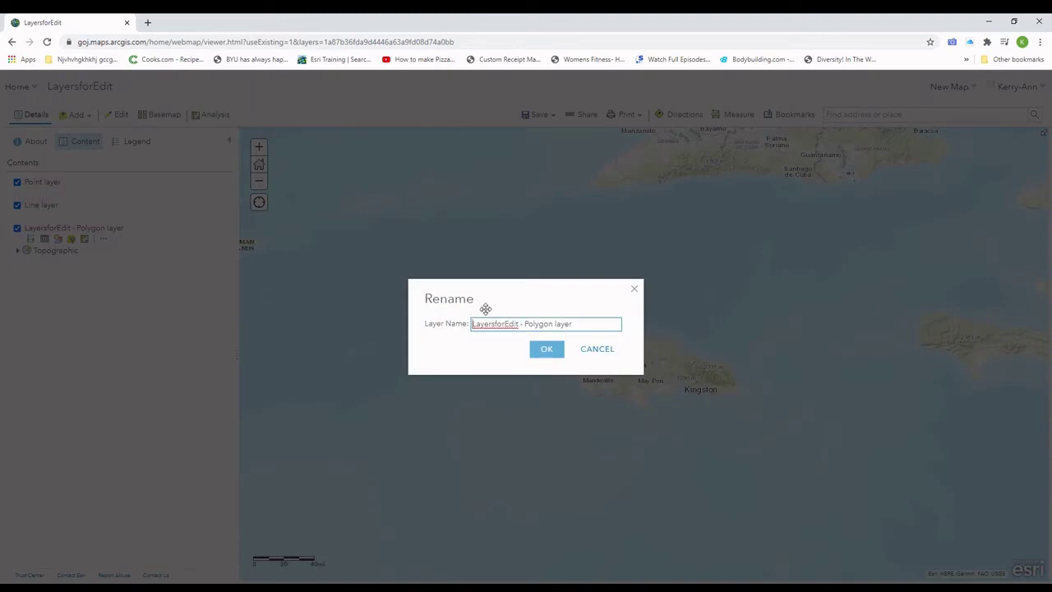
pyautogui.moveTo(528, 330); pyautogui.dragTo(469, 329)
pyautogui.press('BackSpace')
pyautogui.click(546, 350)
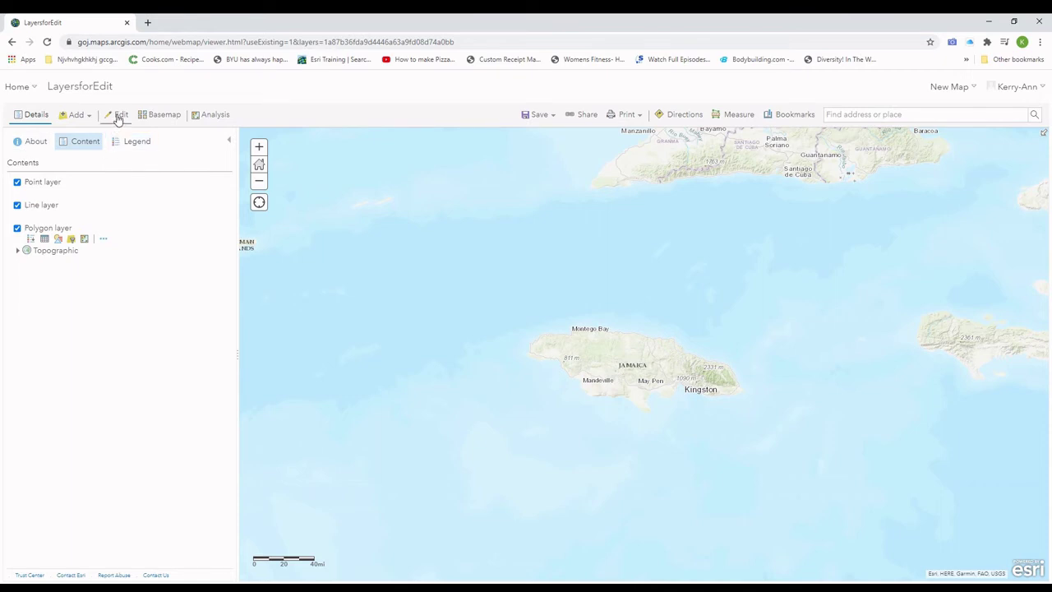
# - Save the web map to My Content as 'Map for field edit' and bring up its Share dialog
pyautogui.click(540, 120)
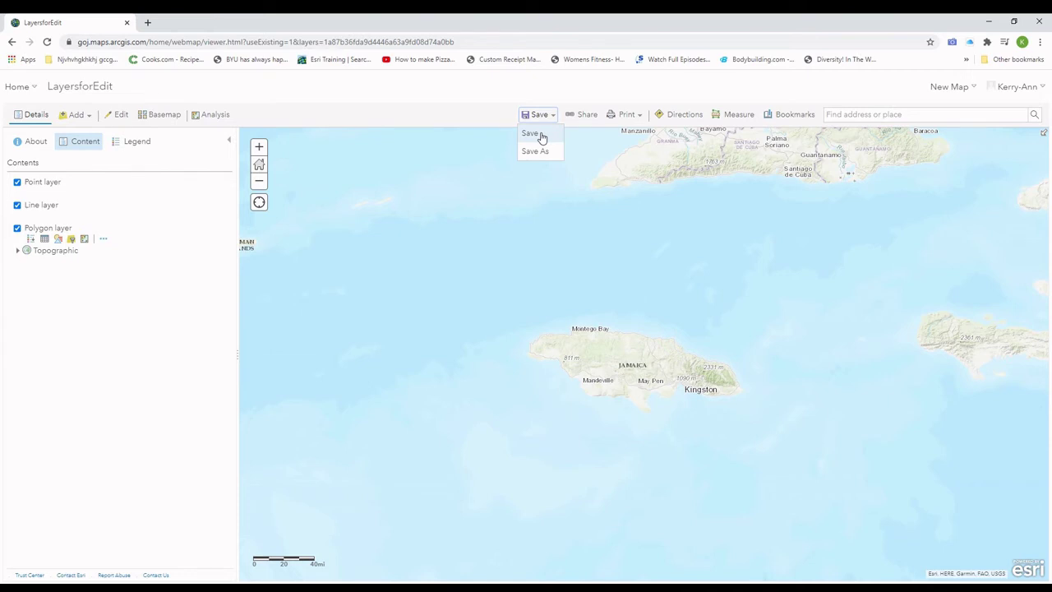
pyautogui.click(530, 134)
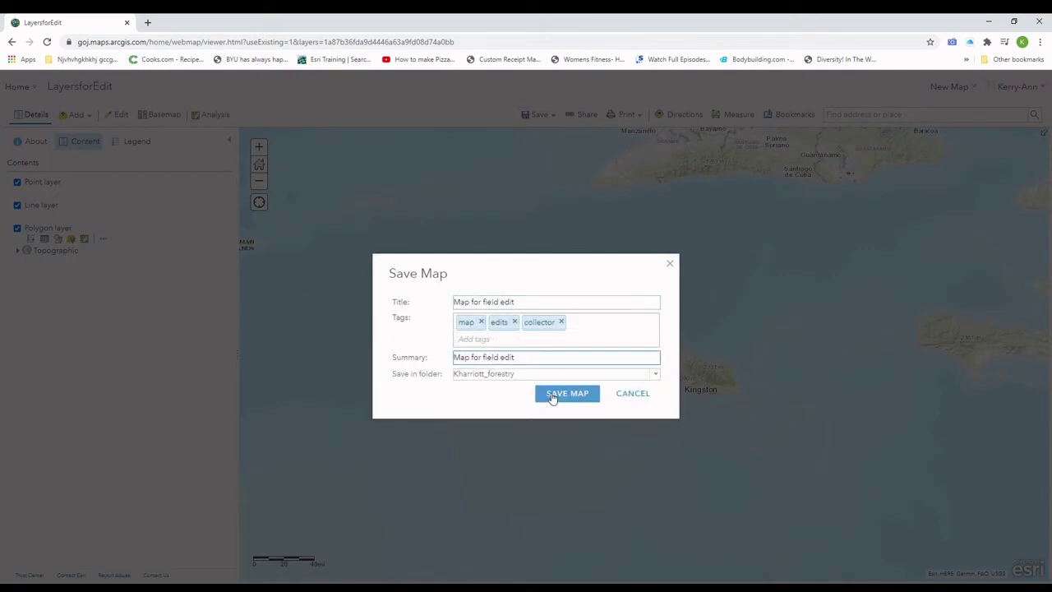
pyautogui.click(557, 394)
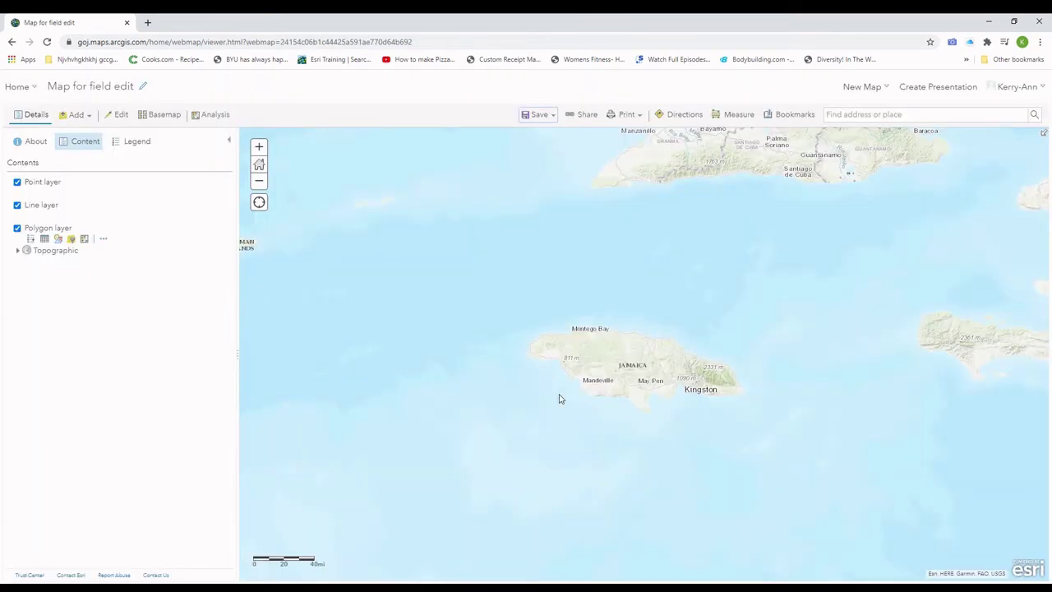
pyautogui.click(583, 117)
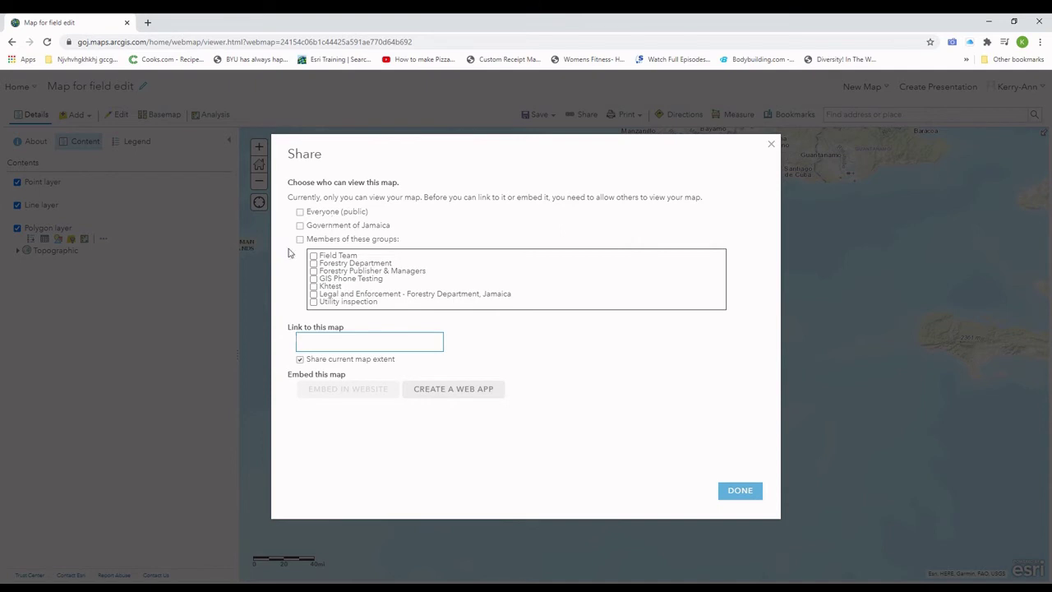
# - Share with the Utility inspection group, update LayersforEdit's sharing to match, and resave the map
pyautogui.click(313, 303)
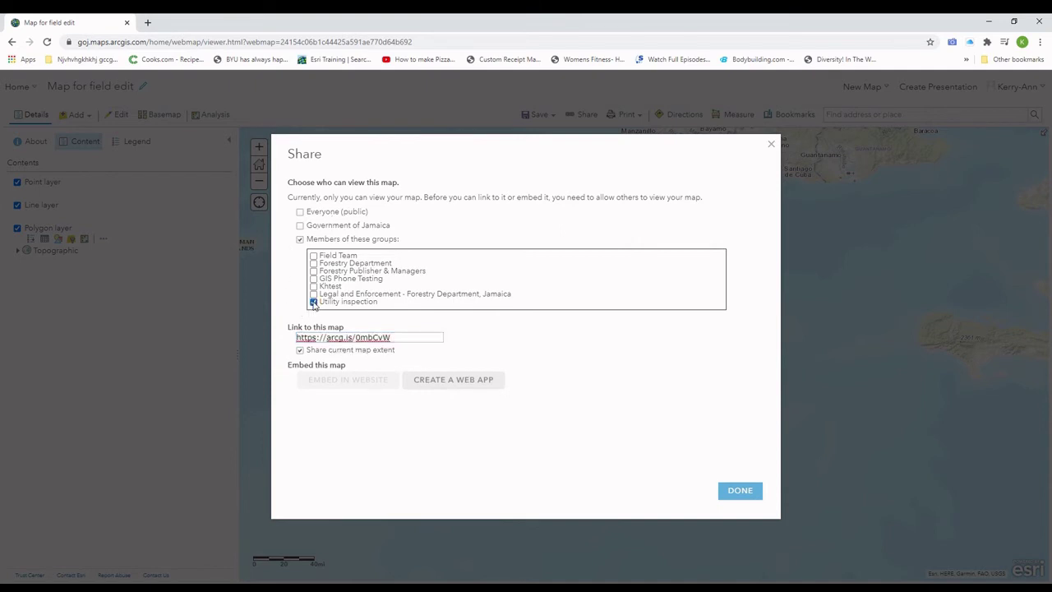
pyautogui.click(740, 492)
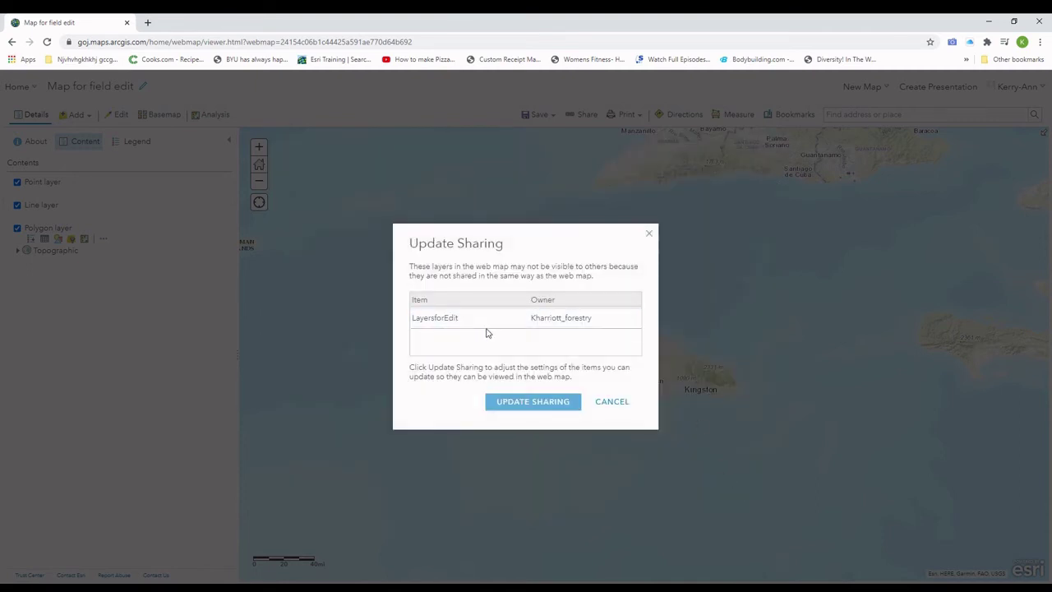
pyautogui.click(505, 404)
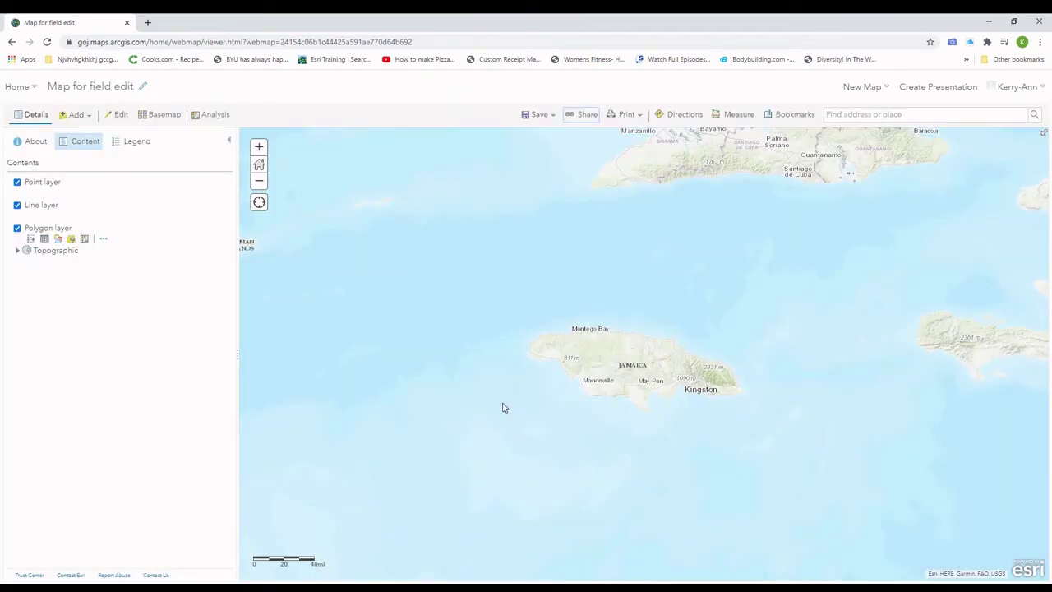
pyautogui.click(541, 123)
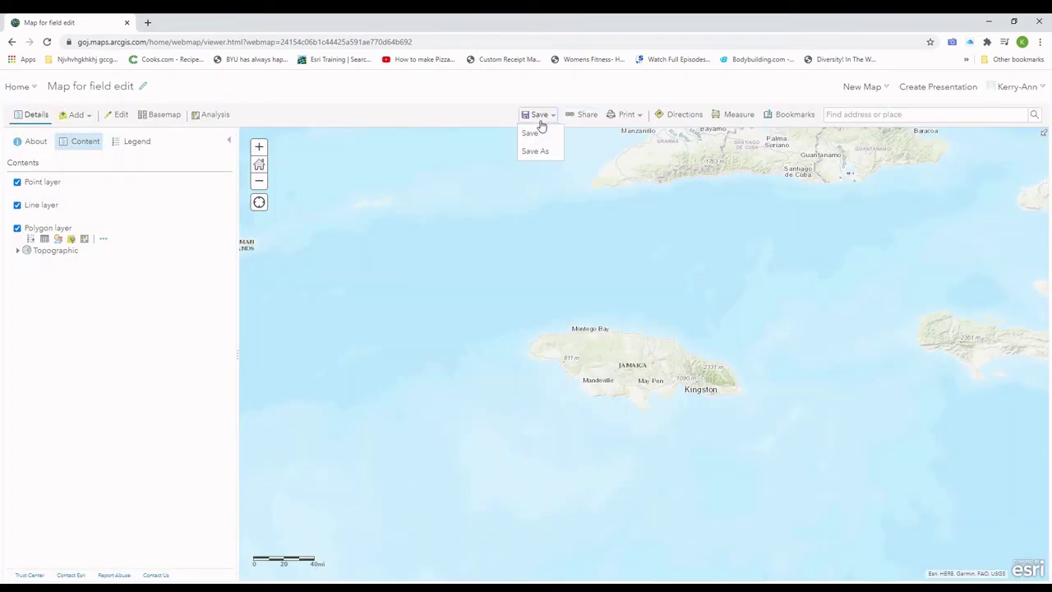
pyautogui.click(538, 133)
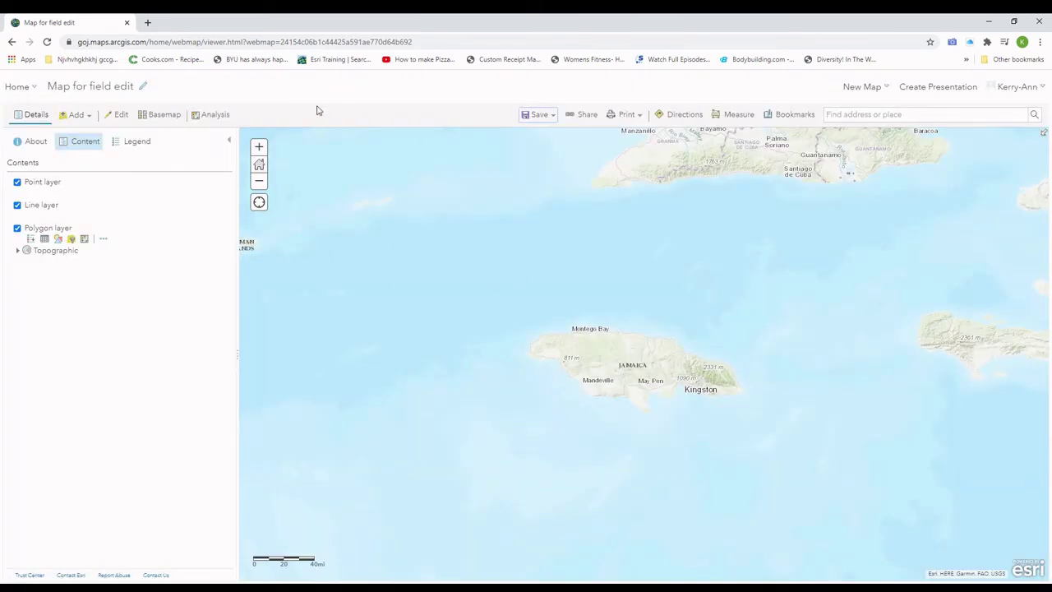
# - Review the Editing section of LayersforEdit's item settings, then go back to My Content
pyautogui.click(27, 92)
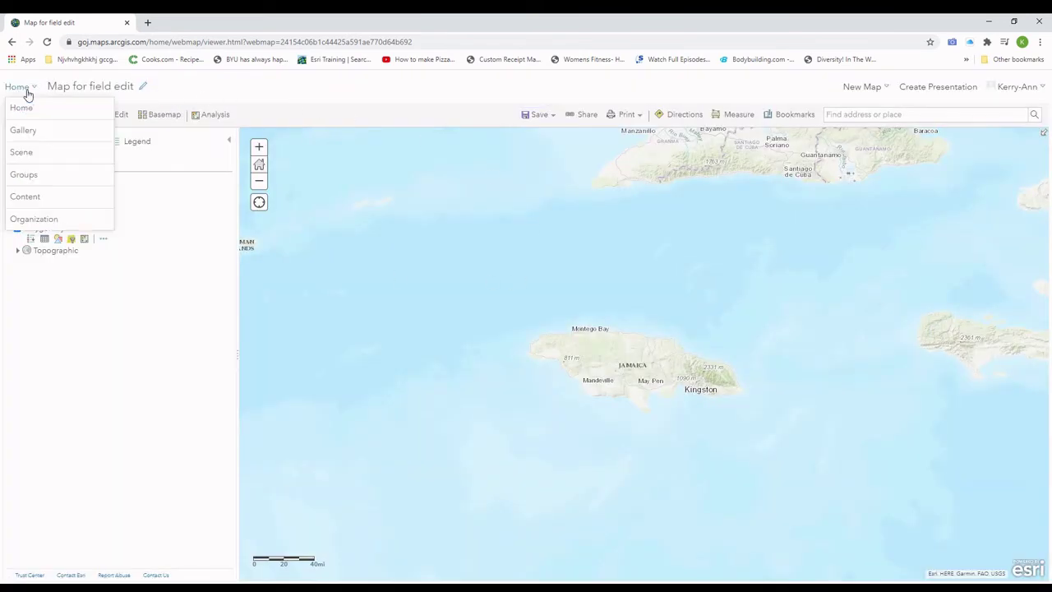
pyautogui.click(25, 197)
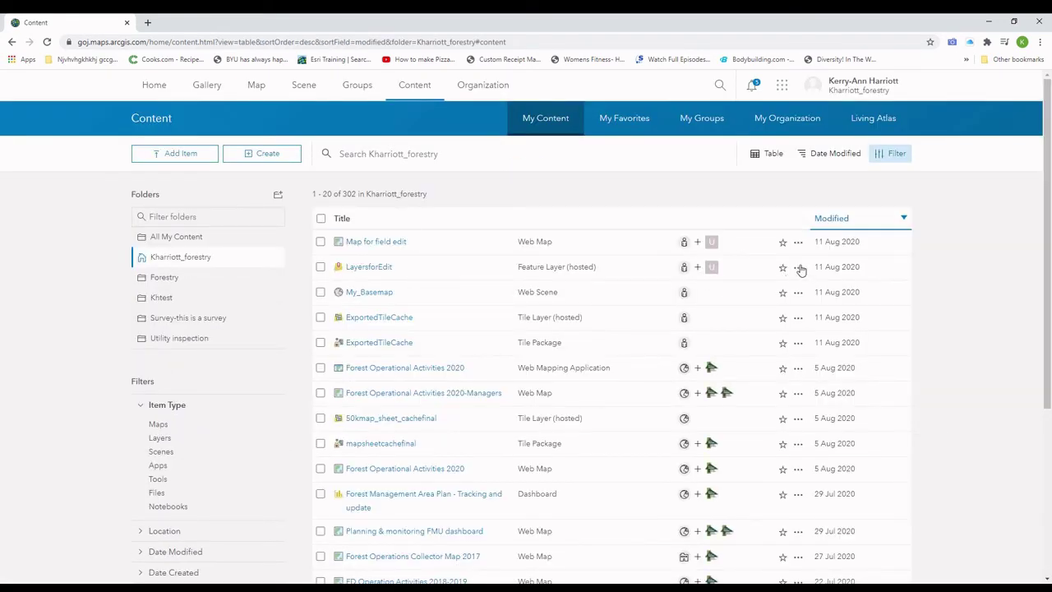
pyautogui.click(799, 268)
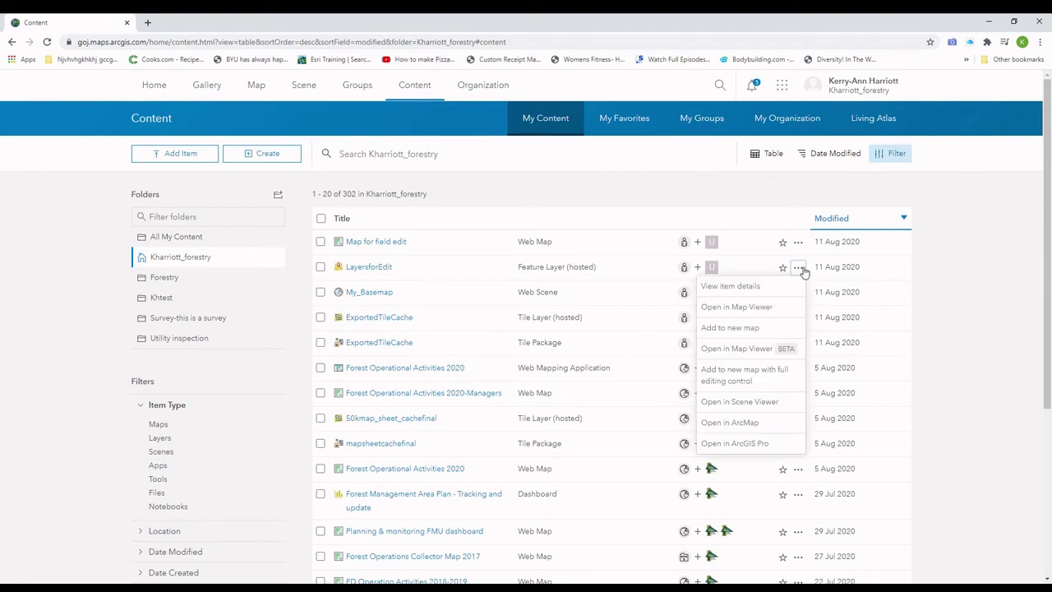
pyautogui.click(752, 285)
pyautogui.click(879, 118)
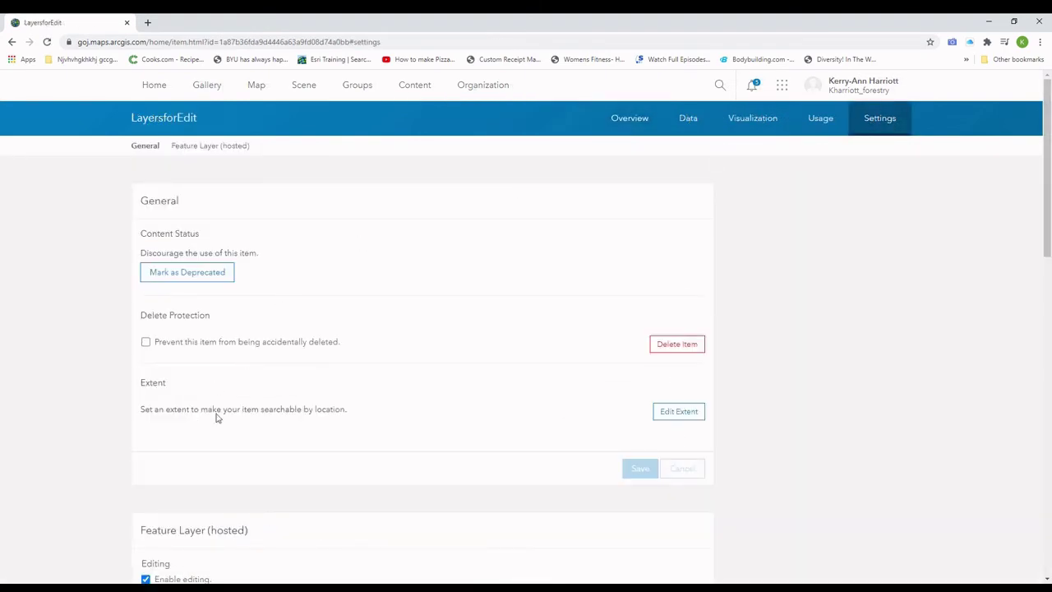
pyautogui.scroll(-2, 331, 345)
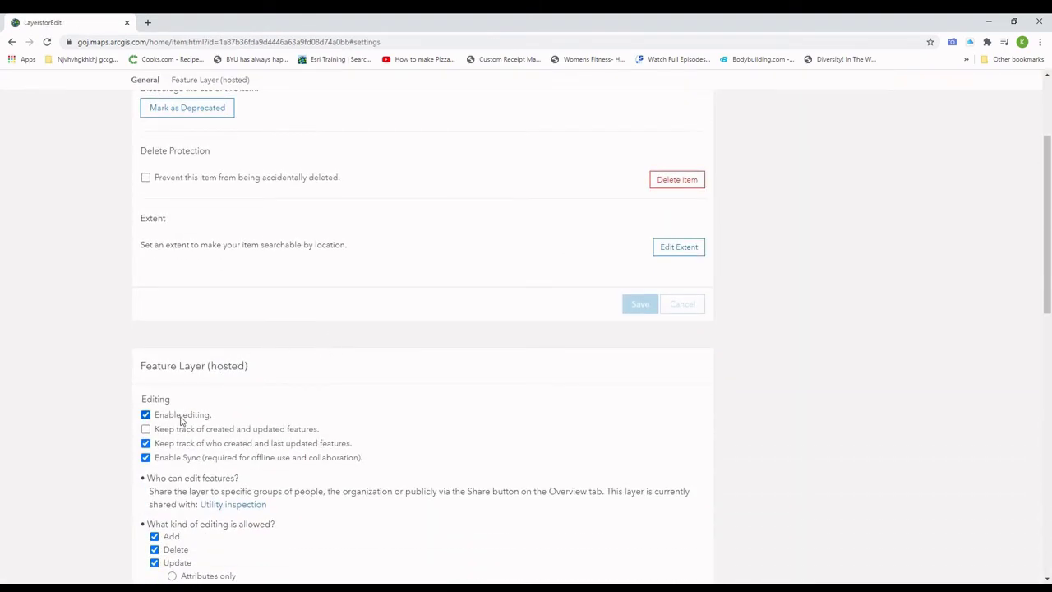
pyautogui.hotkey('alt', 'Left')
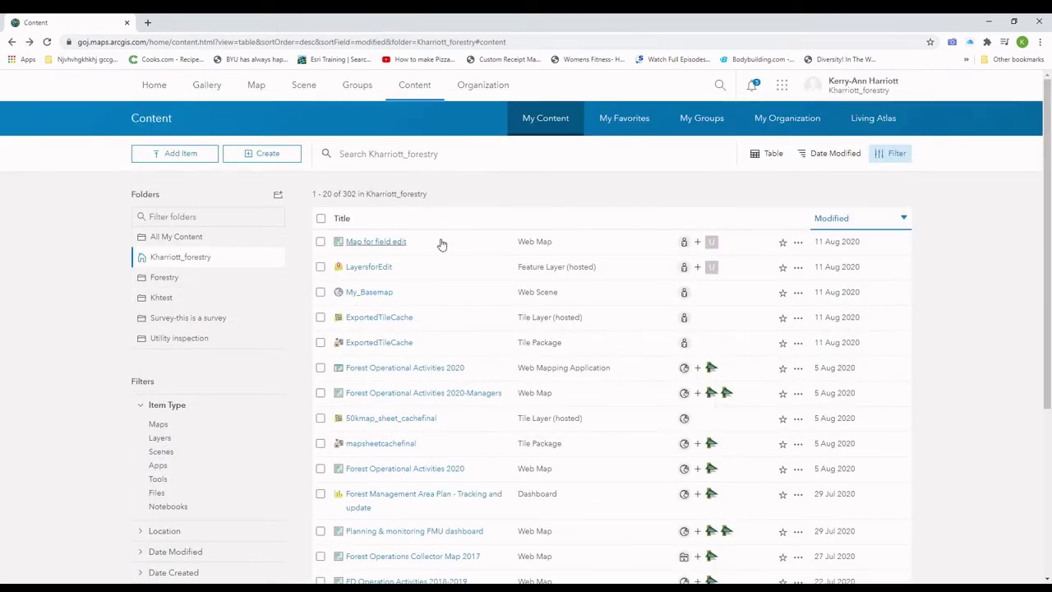
# - View the Map for field edit item's Settings down to the Offline section's Enable offline mode
pyautogui.click(376, 242)
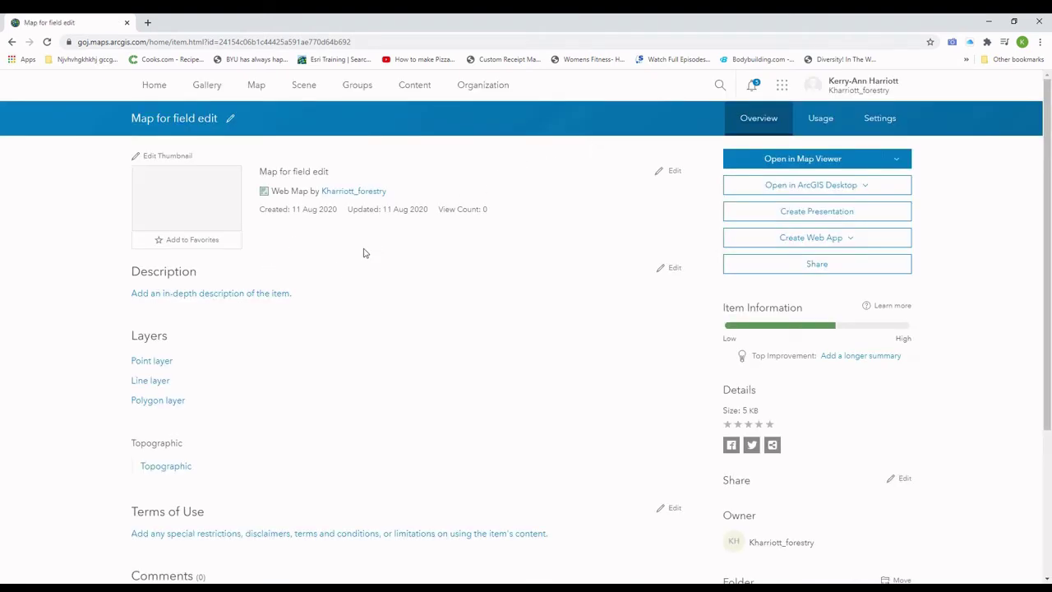
pyautogui.click(890, 130)
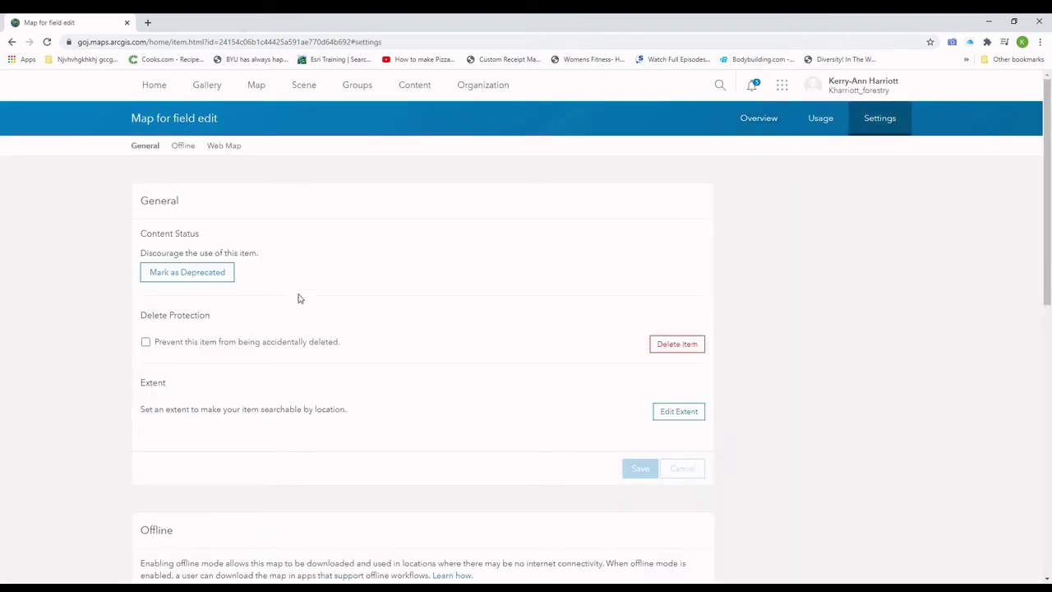
pyautogui.scroll(-2, 295, 300)
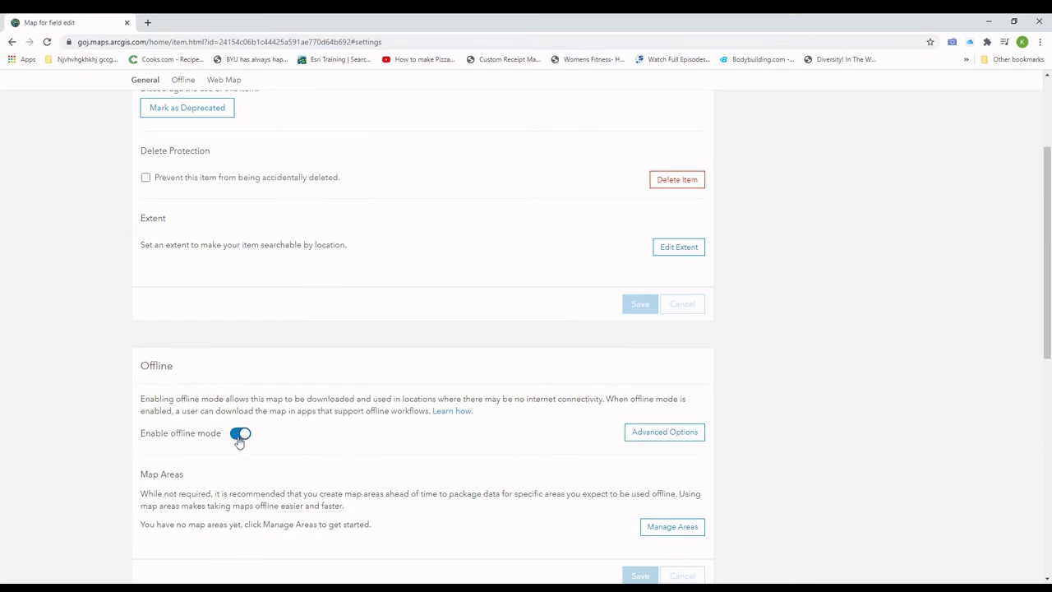
pyautogui.scroll(-1, 317, 450)
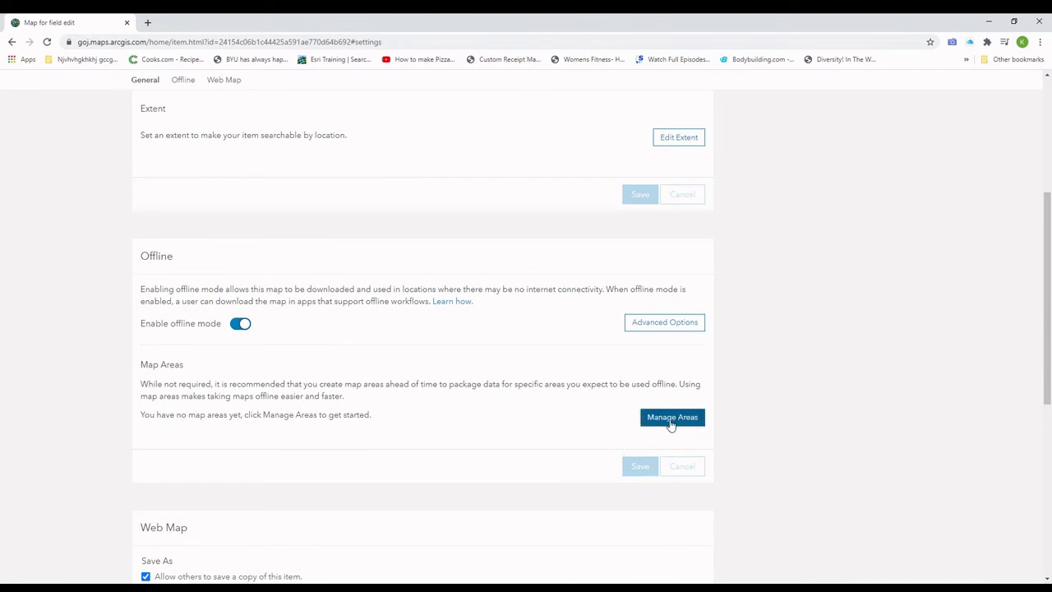
pyautogui.scroll(-1, 893, 165)
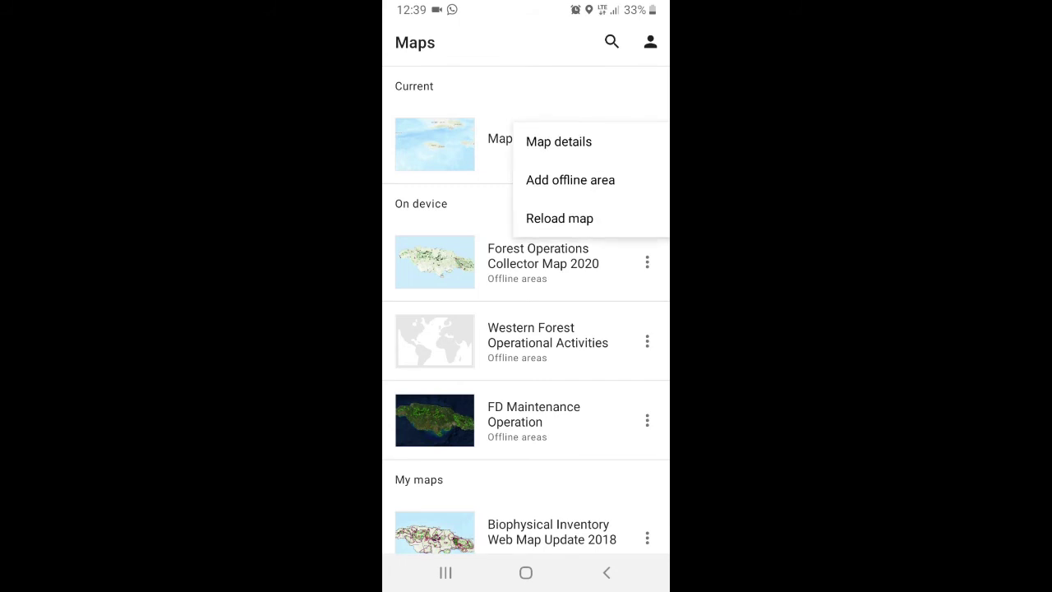
# - Add offline Area 1 around Kingston at Small Building level of detail and download it
pyautogui.click(570, 180)
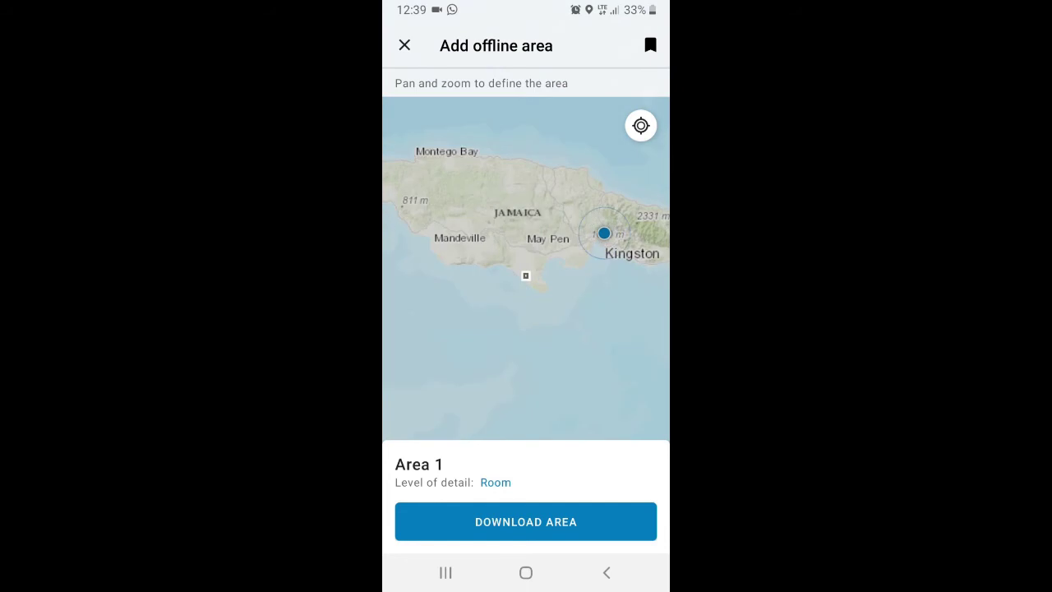
pyautogui.click(495, 482)
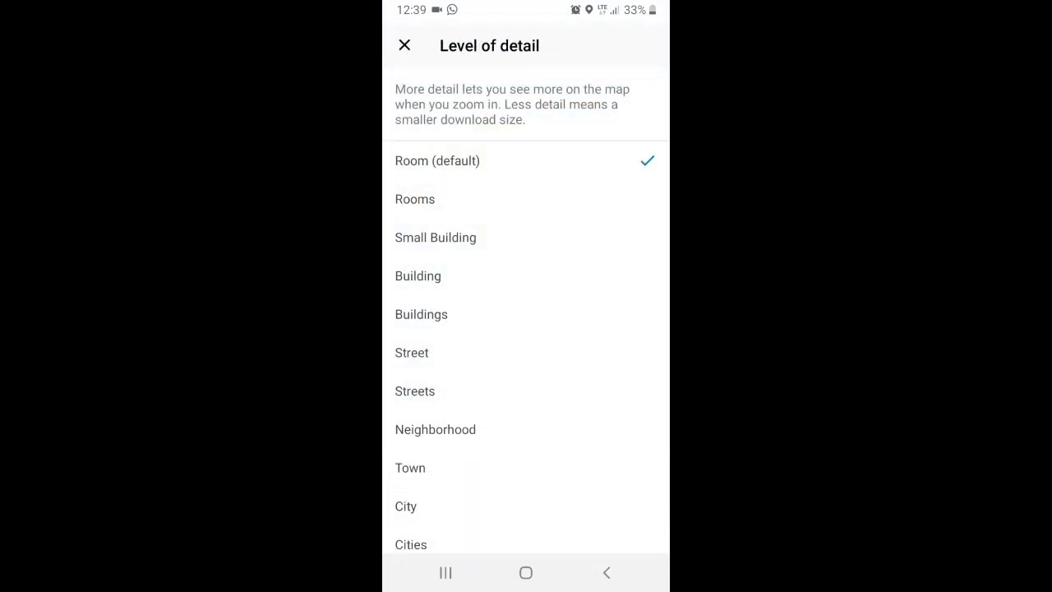
pyautogui.click(436, 238)
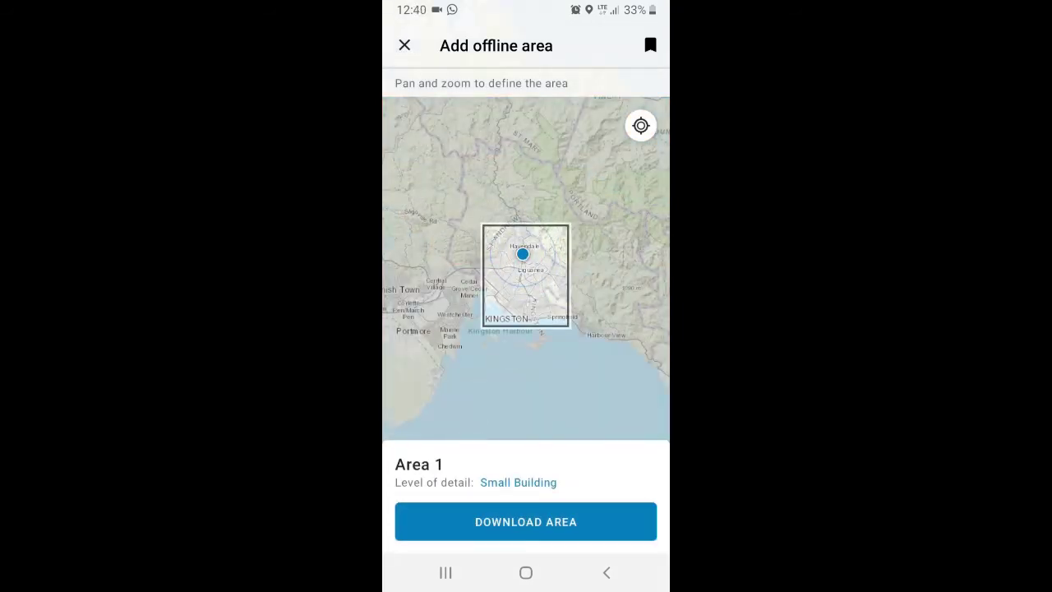
pyautogui.click(526, 521)
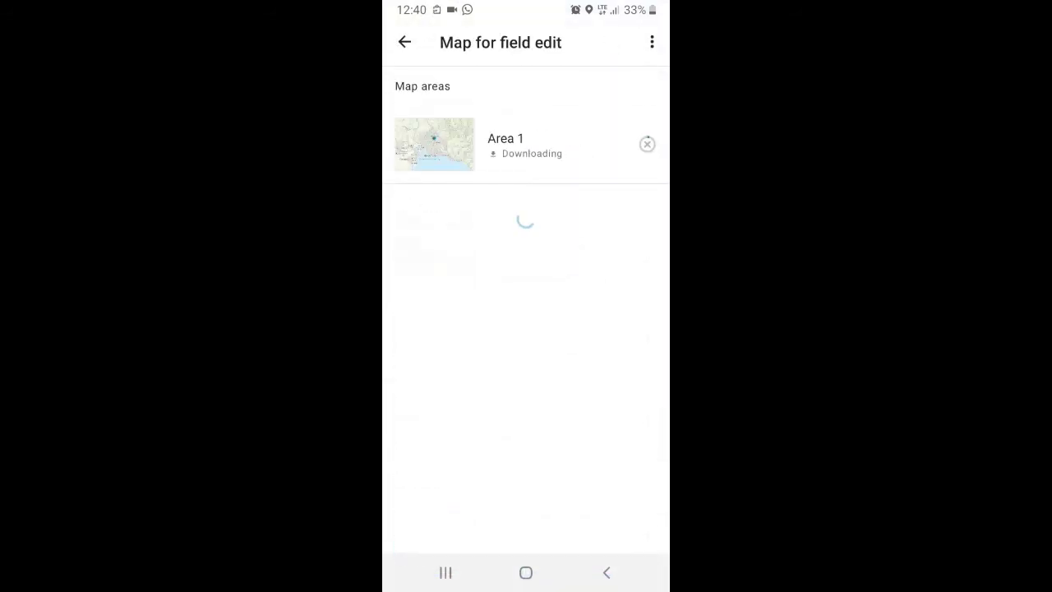
# - From the map list, open Map for field edit and begin a New Feature in the Point layer
pyautogui.click(404, 42)
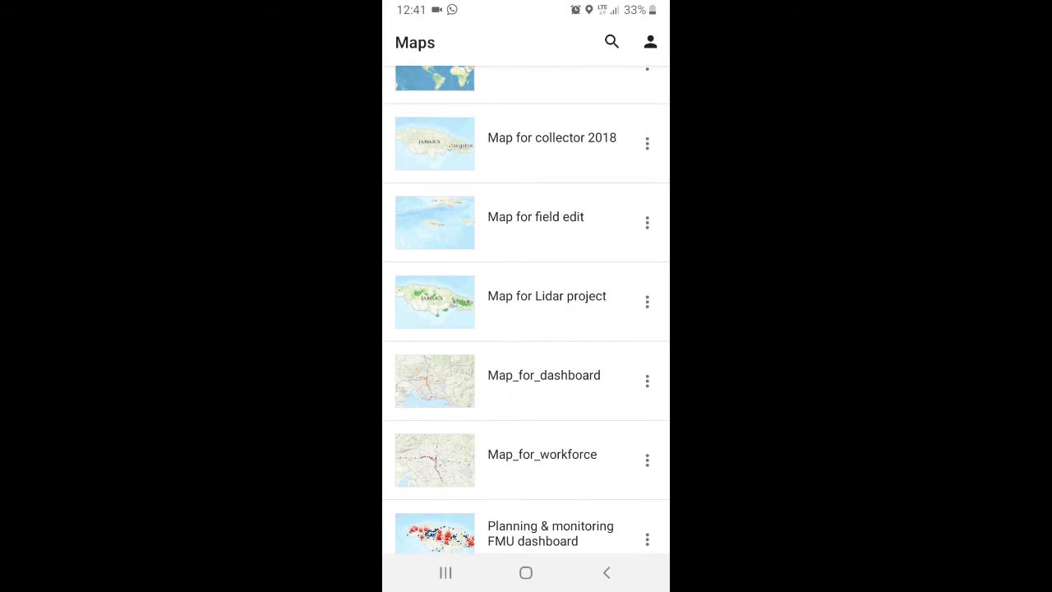
pyautogui.click(535, 221)
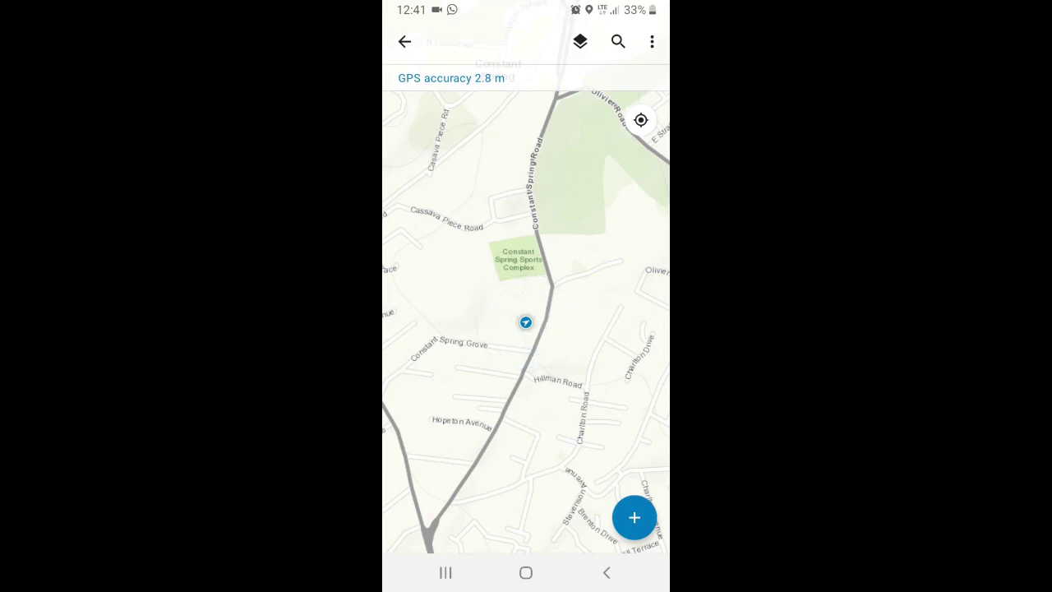
pyautogui.click(634, 517)
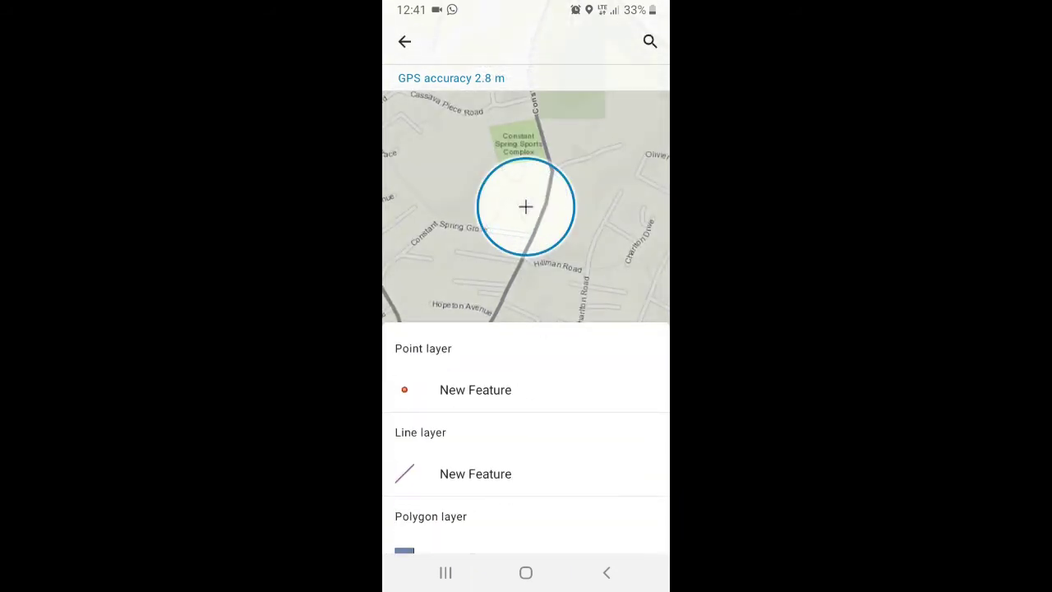
pyautogui.click(475, 390)
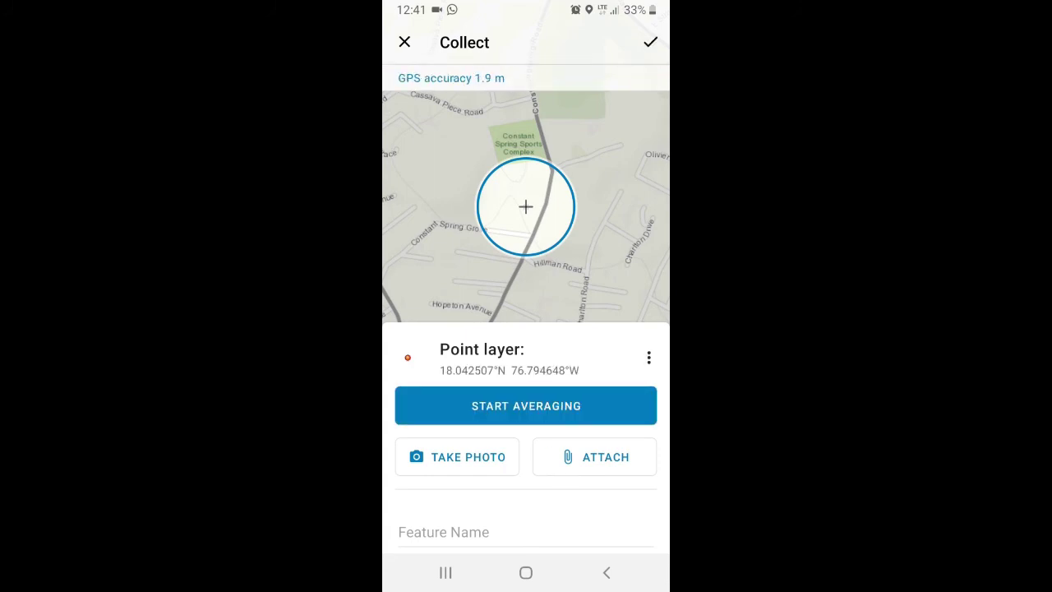
# - Enter Feature Name 'utility pole' and Comment 'broken after car crash' on the new point's form
pyautogui.scroll(-5, 526, 369)
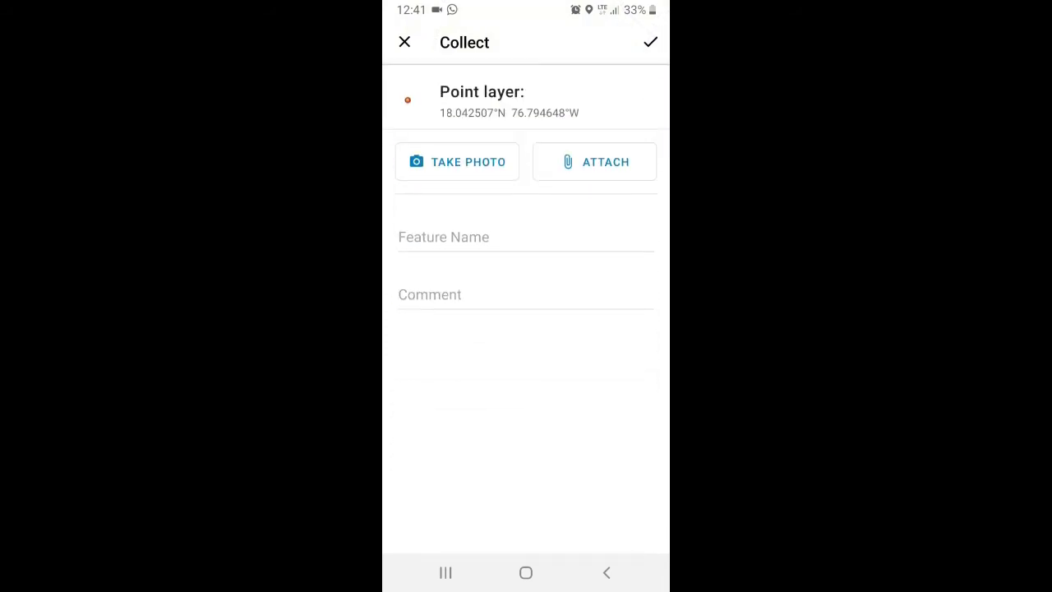
pyautogui.click(494, 237)
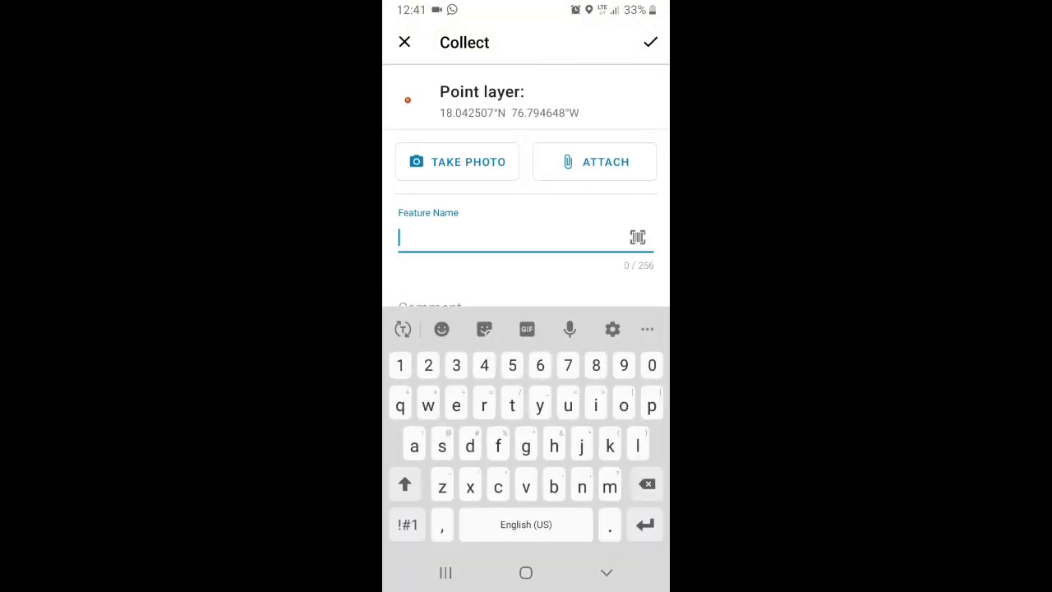
pyautogui.write('li')
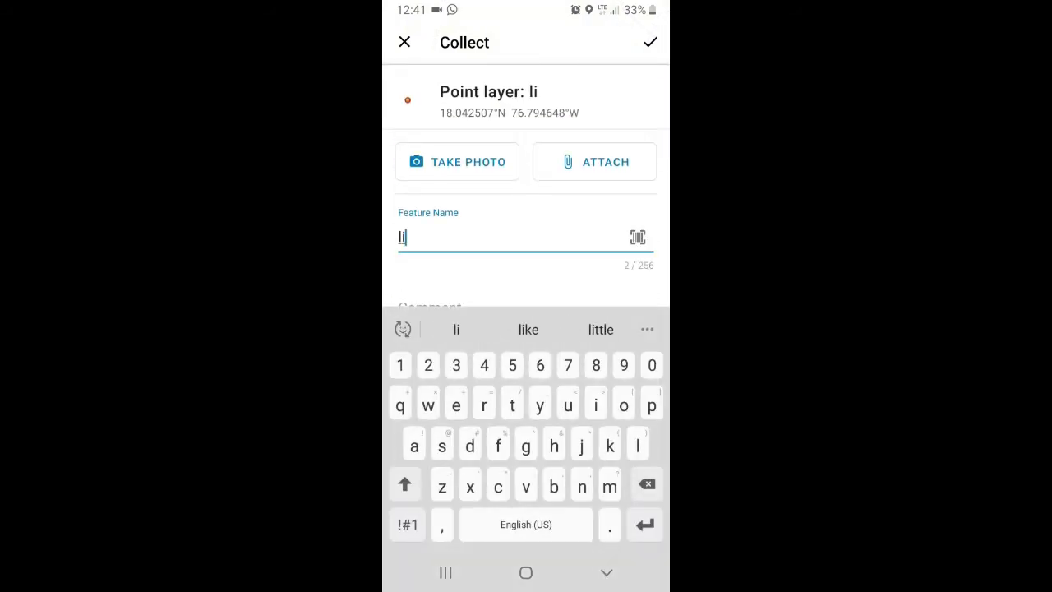
pyautogui.press('BackSpace')
pyautogui.press('BackSpace')
pyautogui.write('ut')
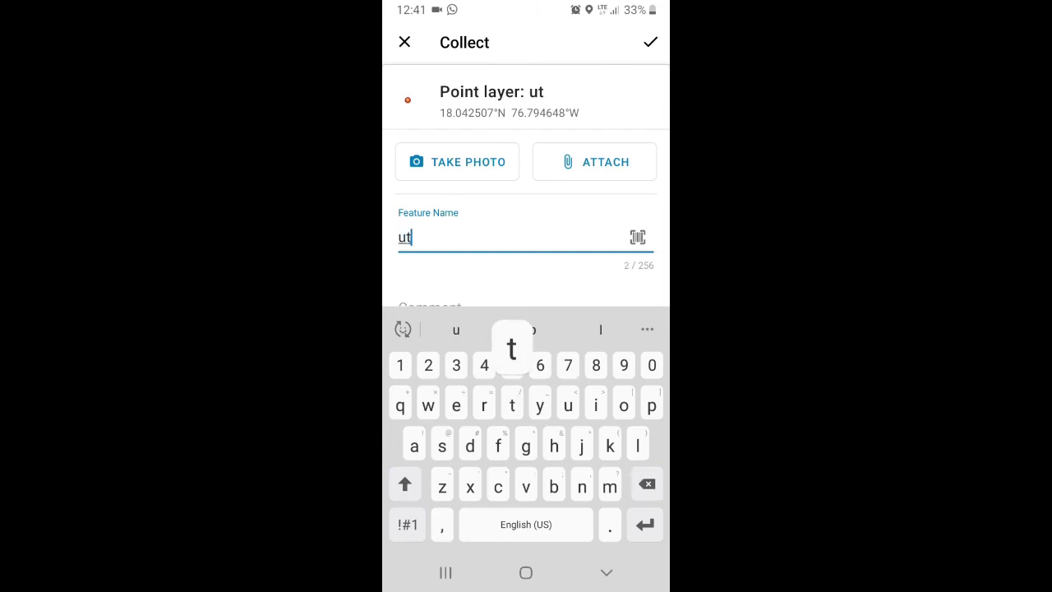
pyautogui.write('ili')
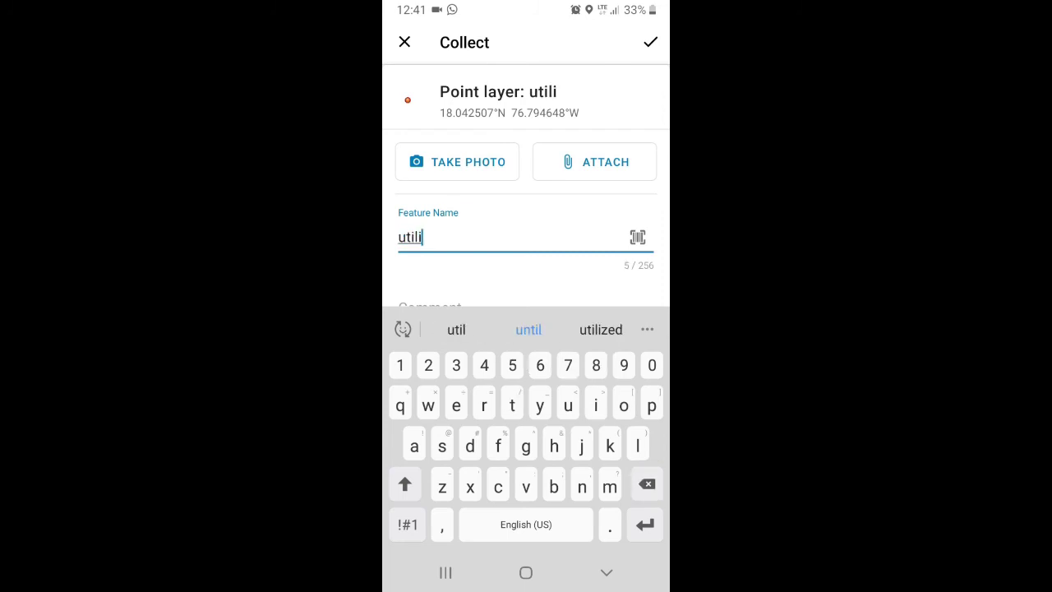
pyautogui.write('ty pole')
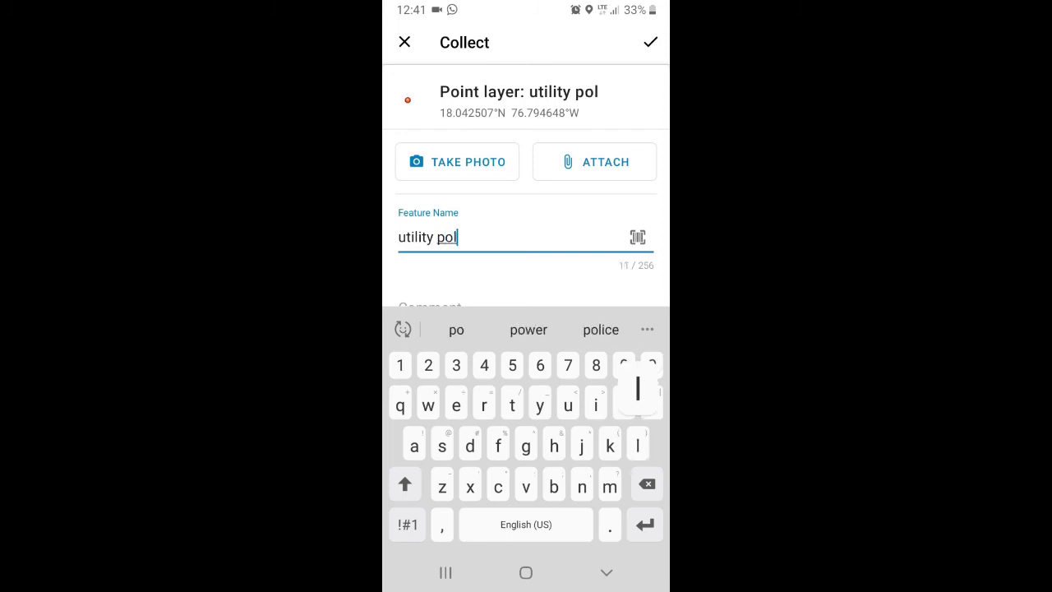
pyautogui.click(494, 265)
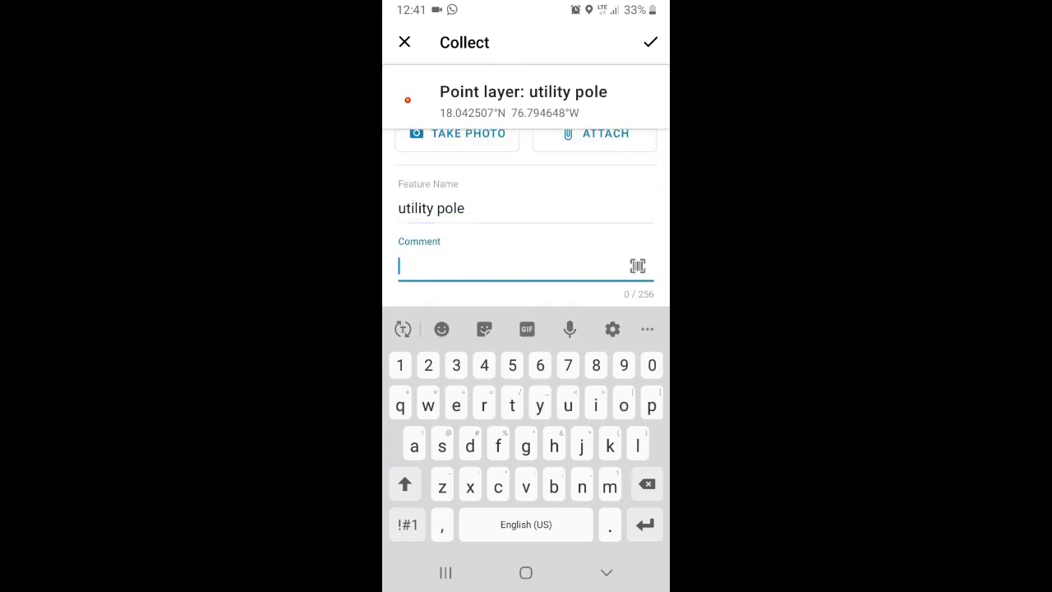
pyautogui.write('broken after car ')
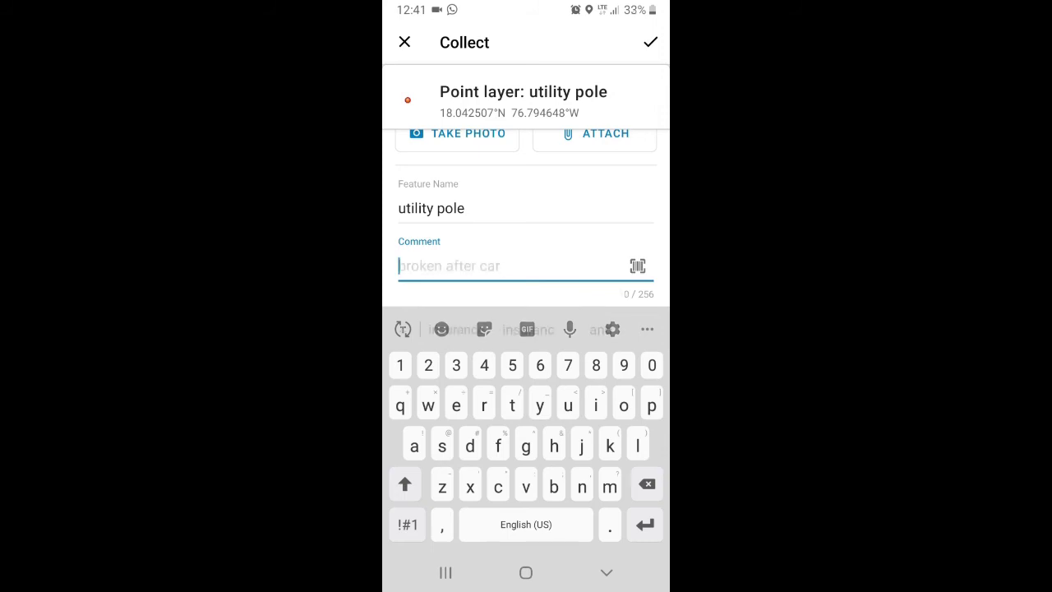
pyautogui.write('cras')
pyautogui.write('h')
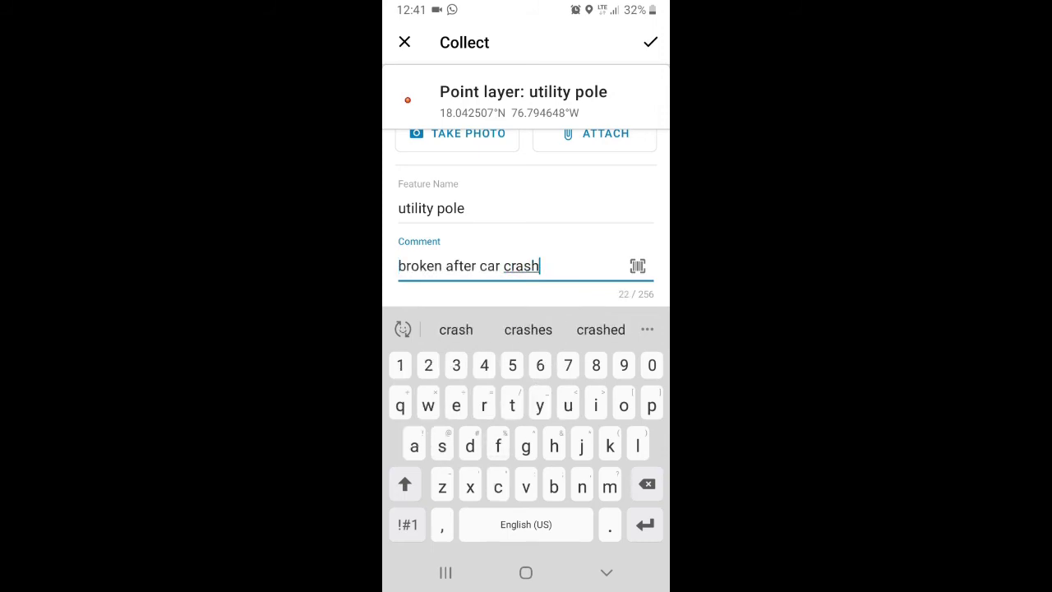
pyautogui.click(606, 572)
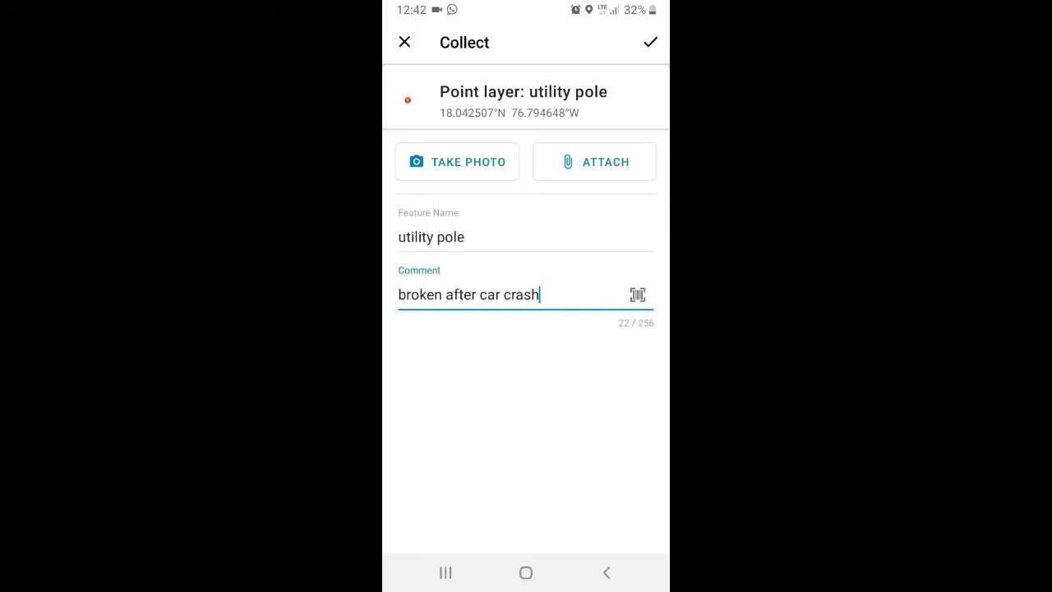
# - Take a photo of the fallen pole and attach it to the new feature
pyautogui.click(457, 162)
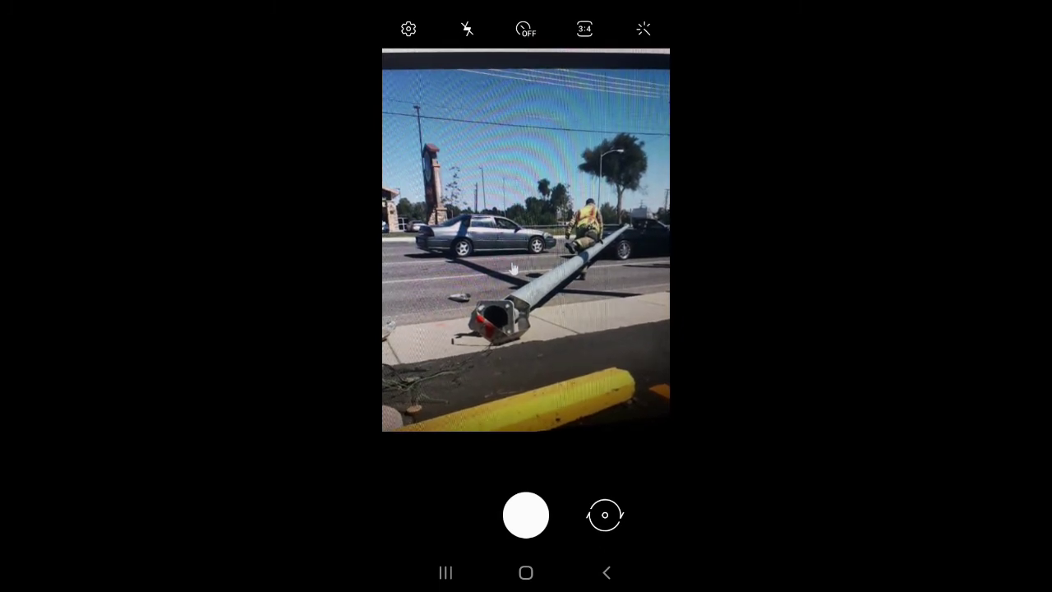
pyautogui.click(526, 514)
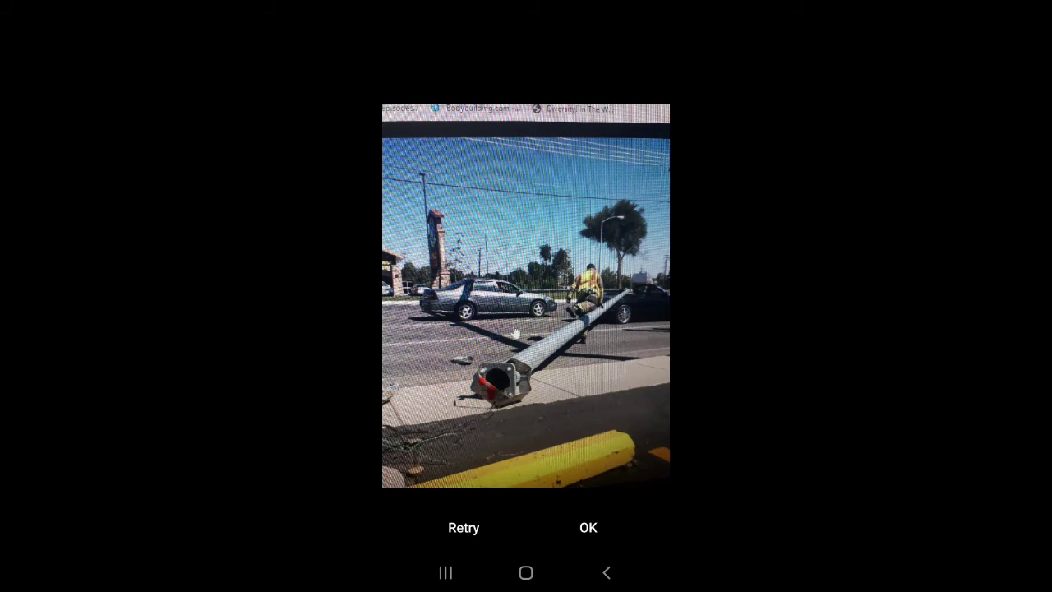
pyautogui.click(588, 527)
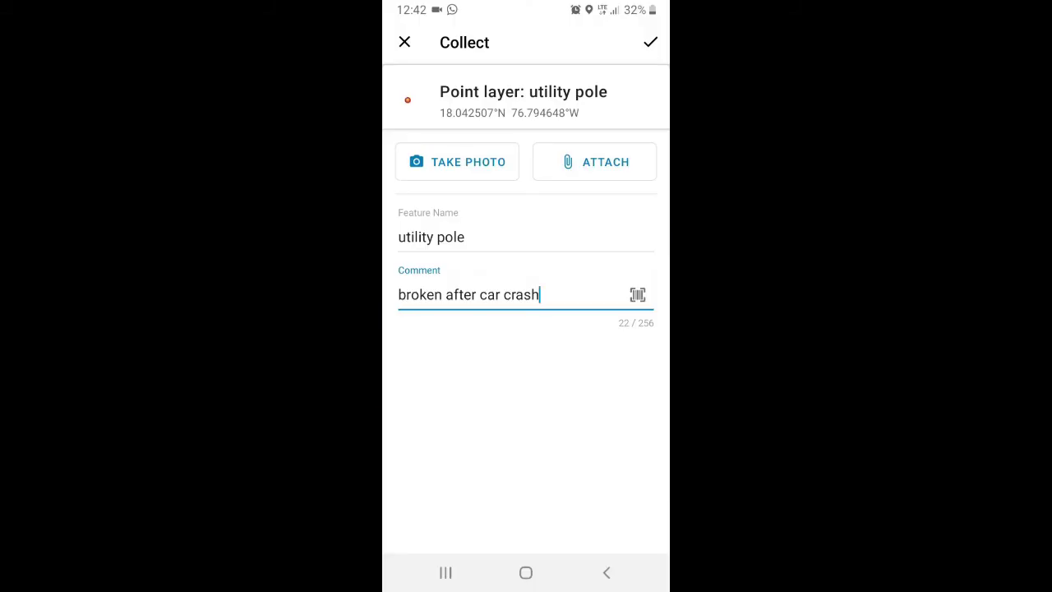
# - Submit the utility pole point and review its saved details and attached photo
pyautogui.click(650, 42)
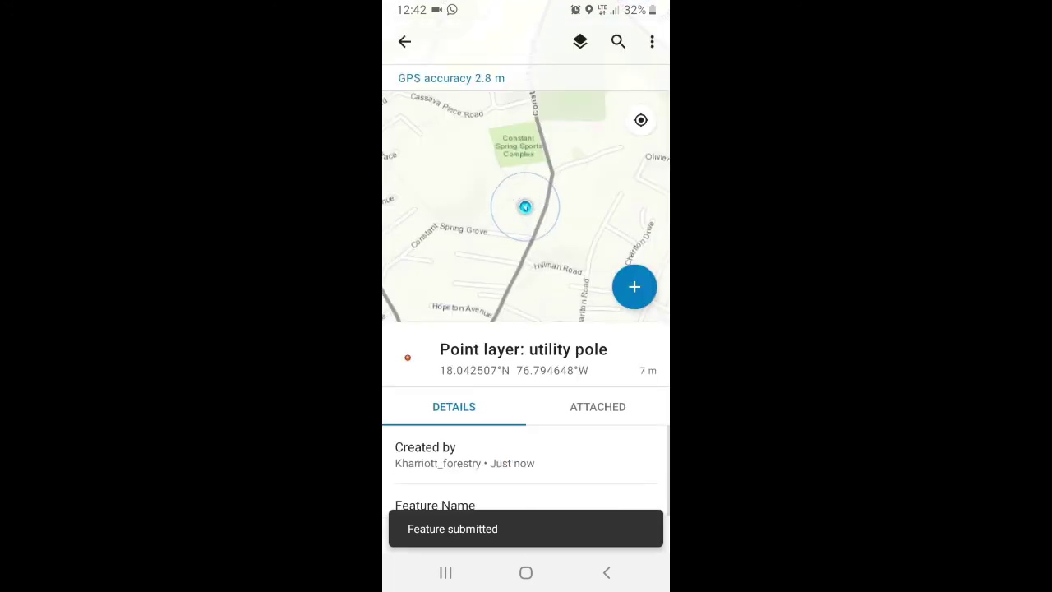
pyautogui.scroll(-5, 526, 378)
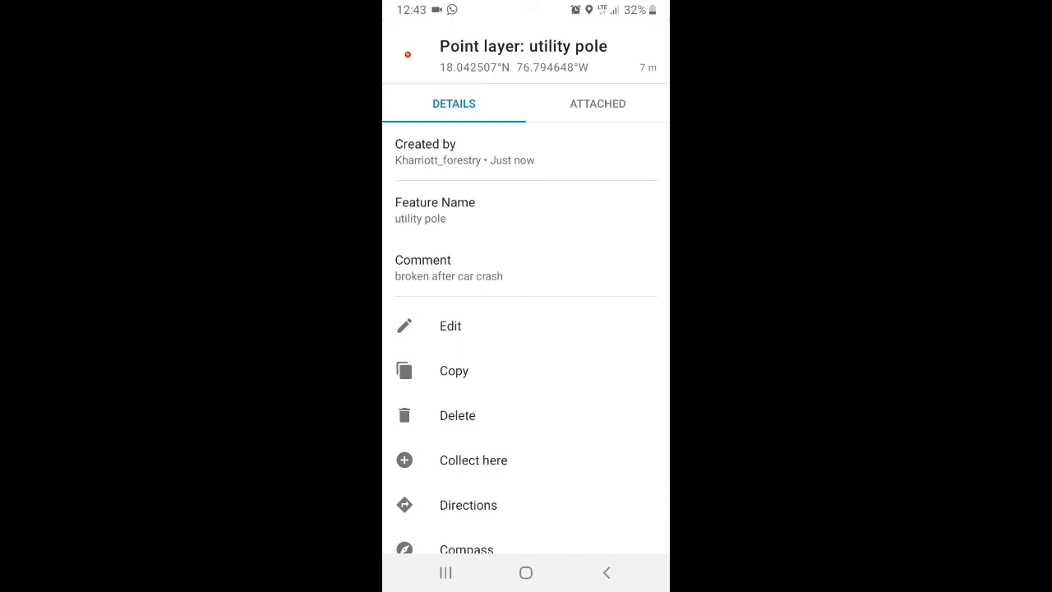
pyautogui.scroll(2, 526, 329)
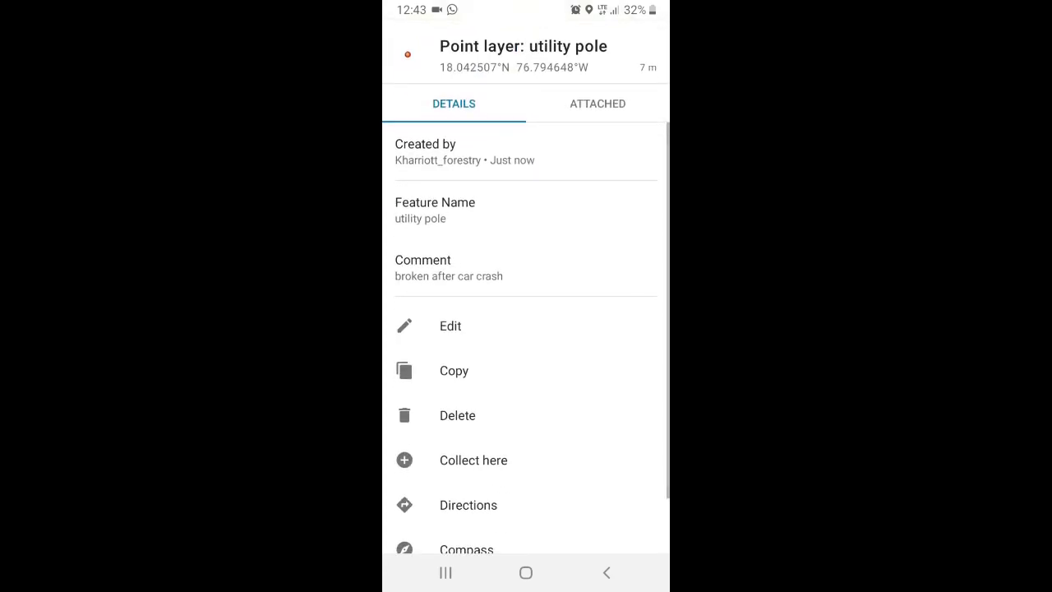
pyautogui.click(597, 104)
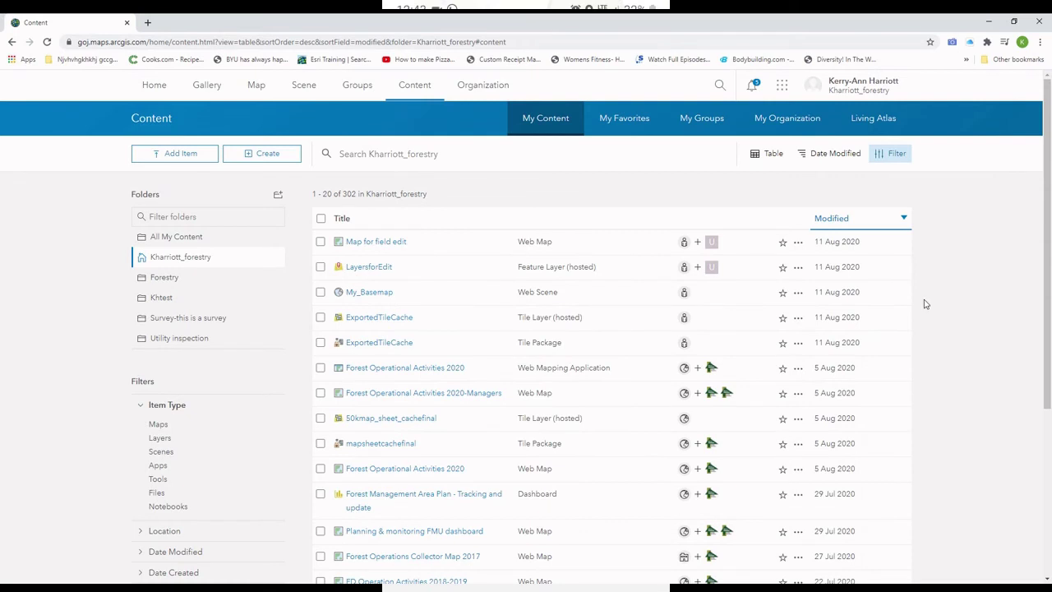
# - Open Map for field edit in Map Viewer from My Content and zoom in on Kingston
pyautogui.click(798, 243)
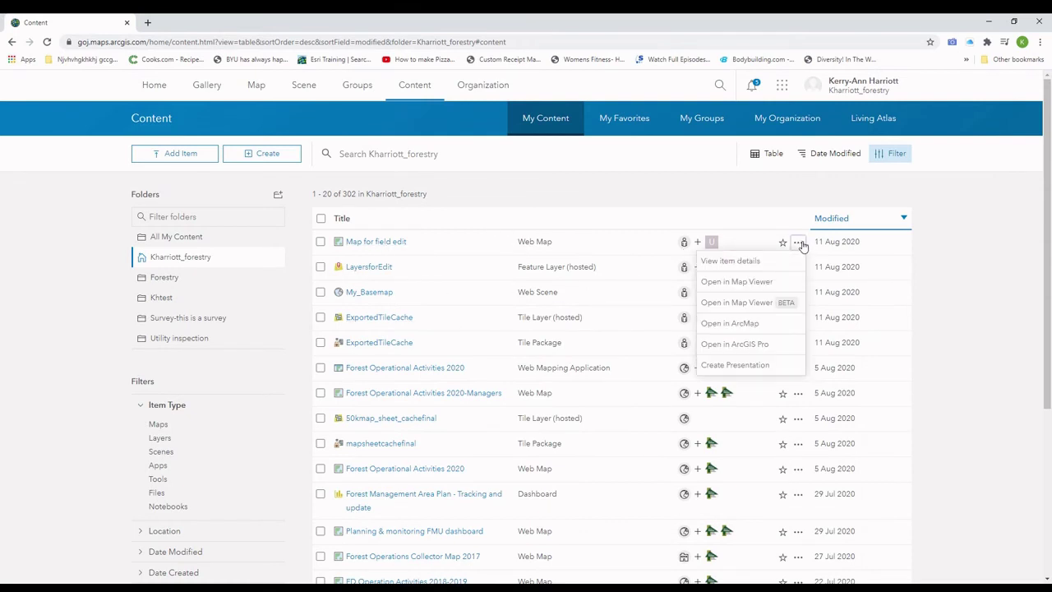
pyautogui.click(760, 282)
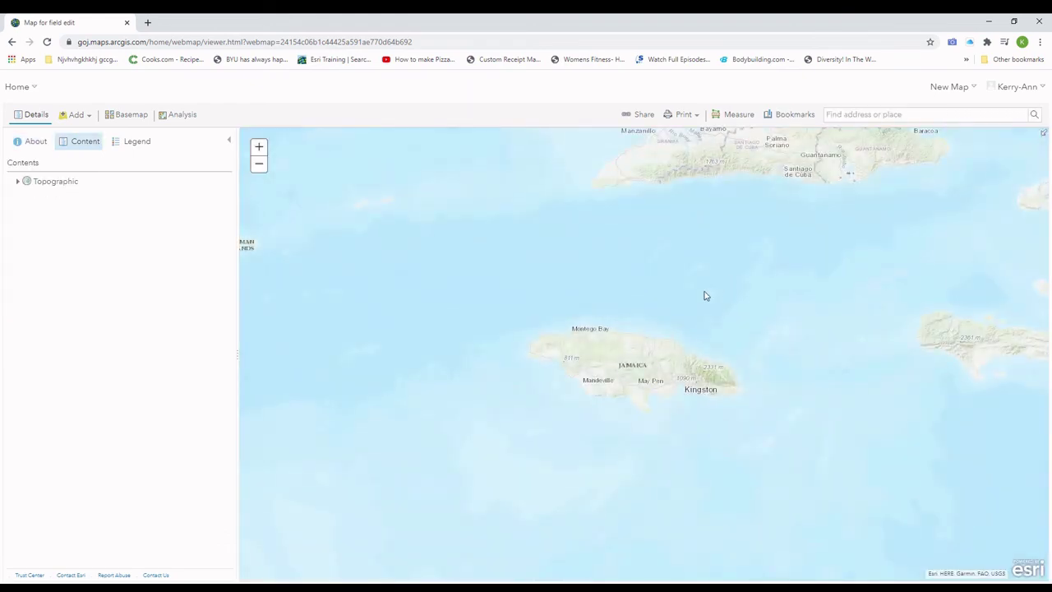
pyautogui.scroll(6, 699, 393)
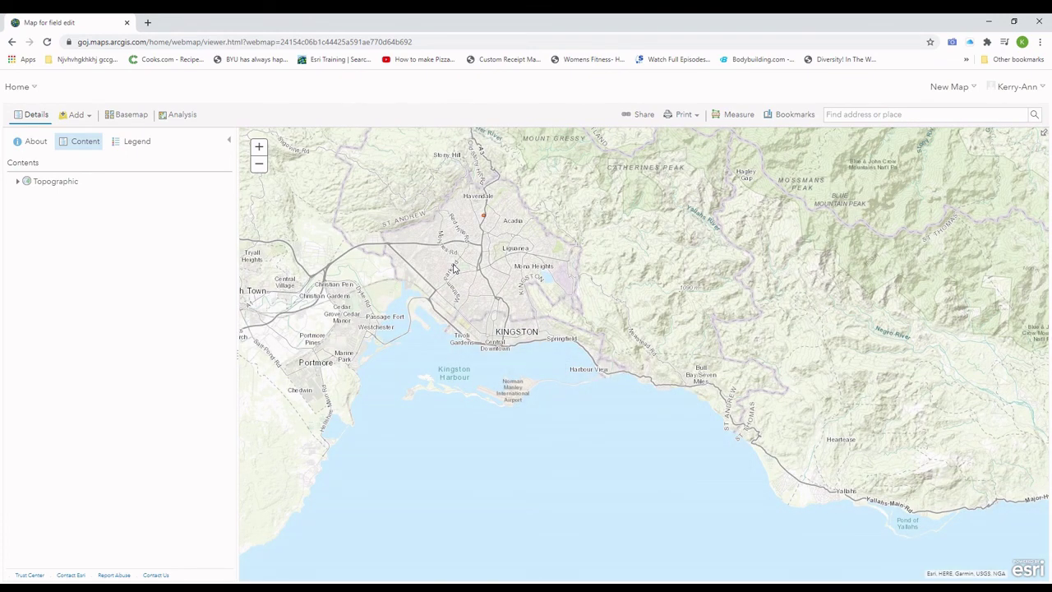
pyautogui.scroll(2, 467, 203)
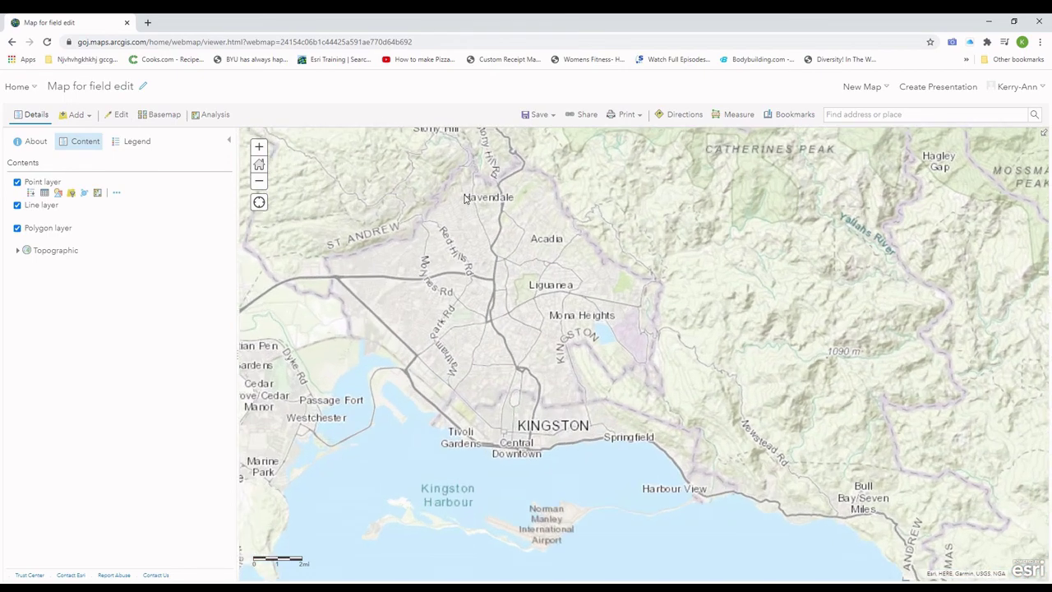
# - Inspect the utility pole popup and its Photo 1.jpg, then start a Map with Legend print
pyautogui.click(504, 237)
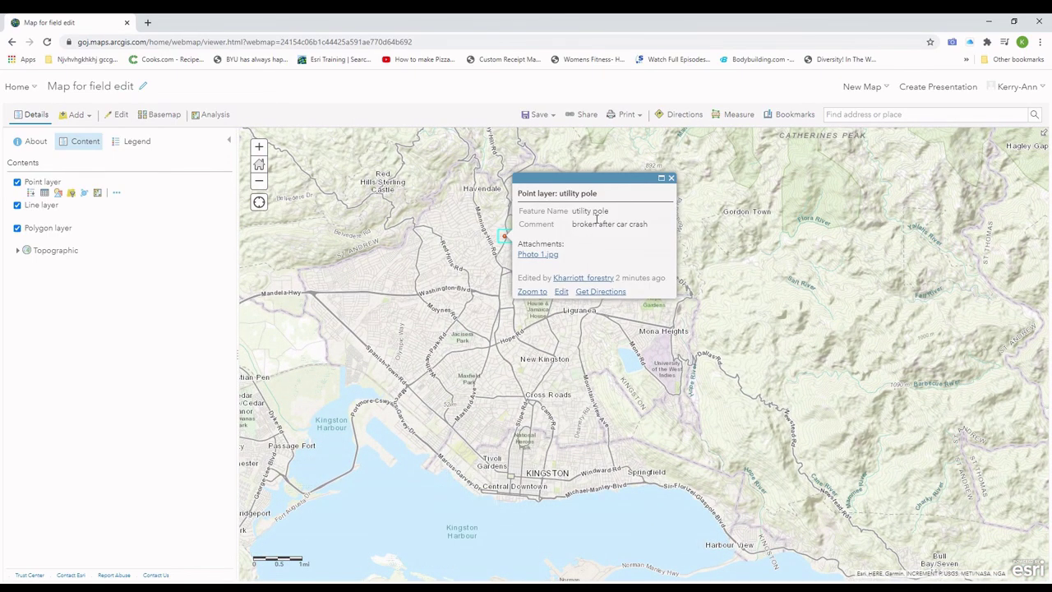
pyautogui.click(542, 256)
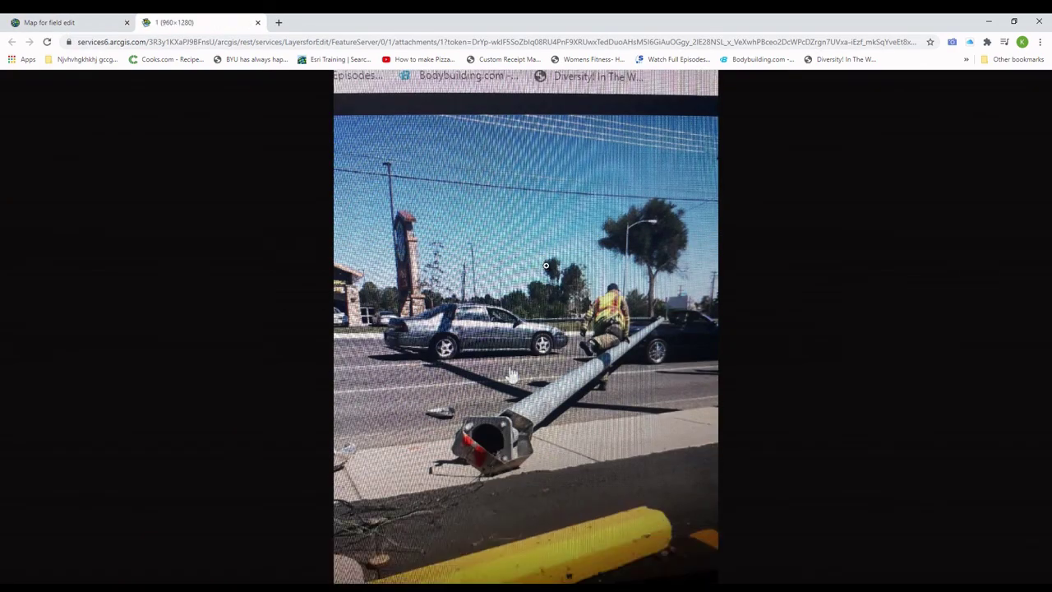
pyautogui.click(49, 23)
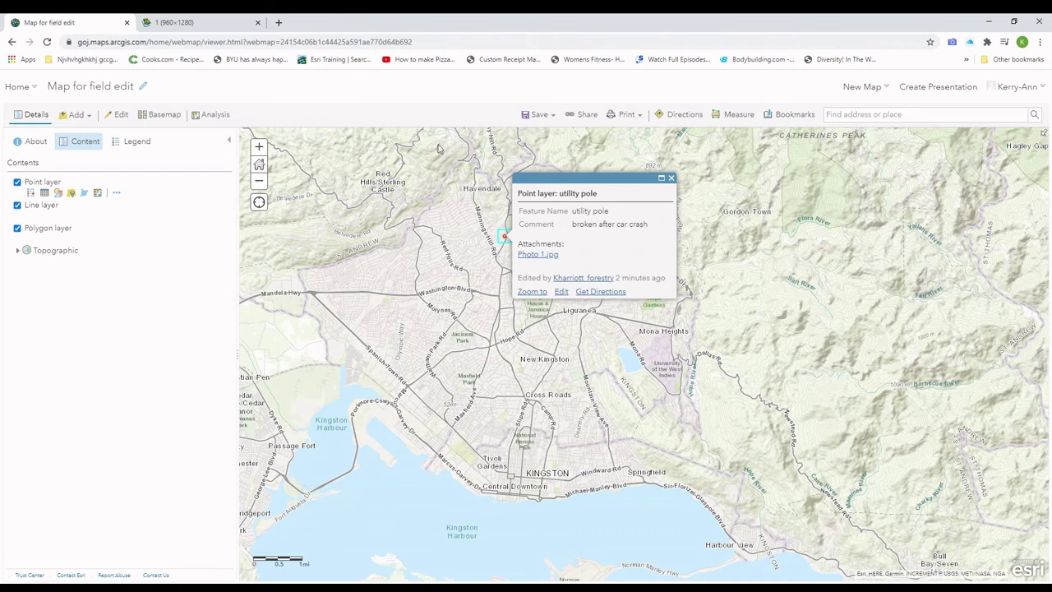
pyautogui.click(671, 179)
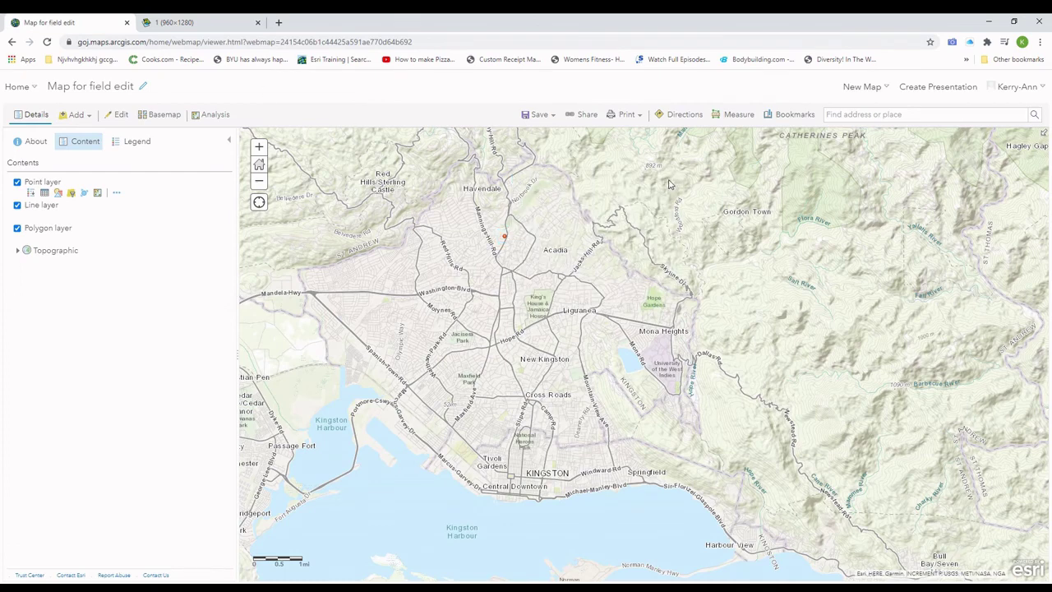
pyautogui.click(627, 114)
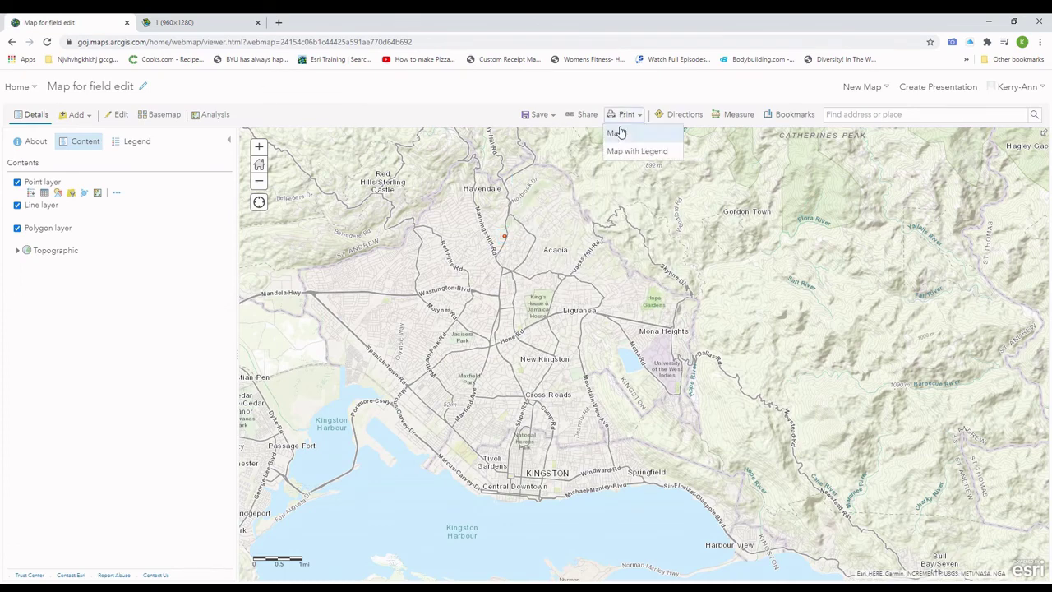
pyautogui.click(631, 154)
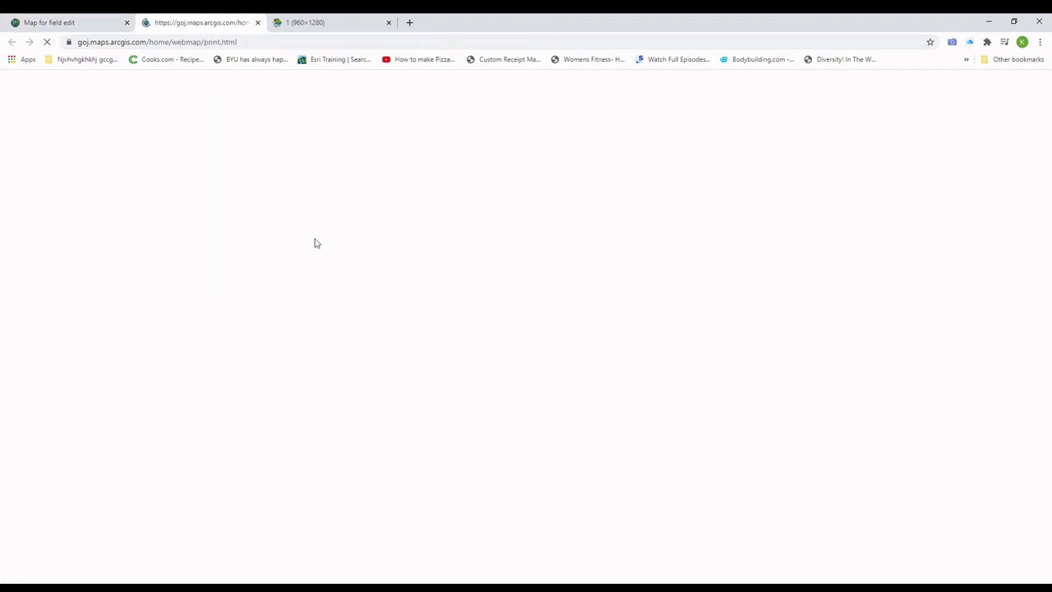